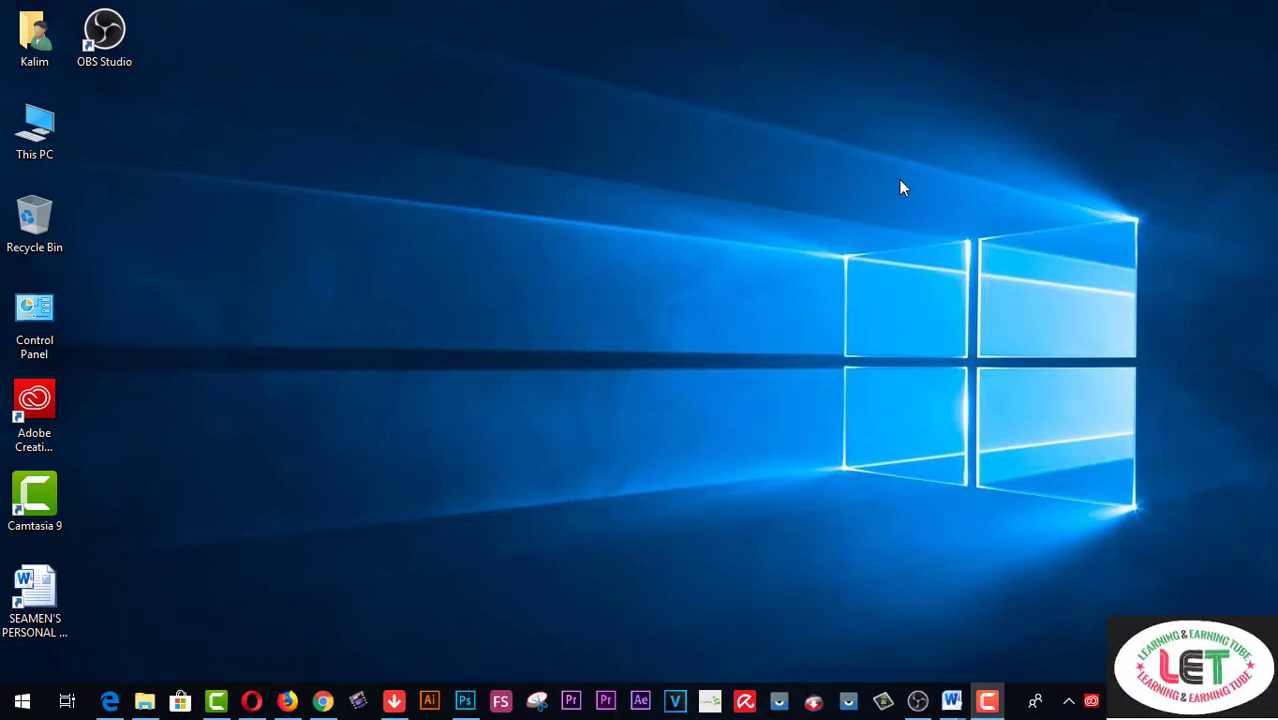
Step: Bring up the browser showing the YouTube channel page from the desktop
left_click(322, 701)
Step: Scroll through the learning & earning tube YouTube channel page
scroll(1104, 394, "up", 2)
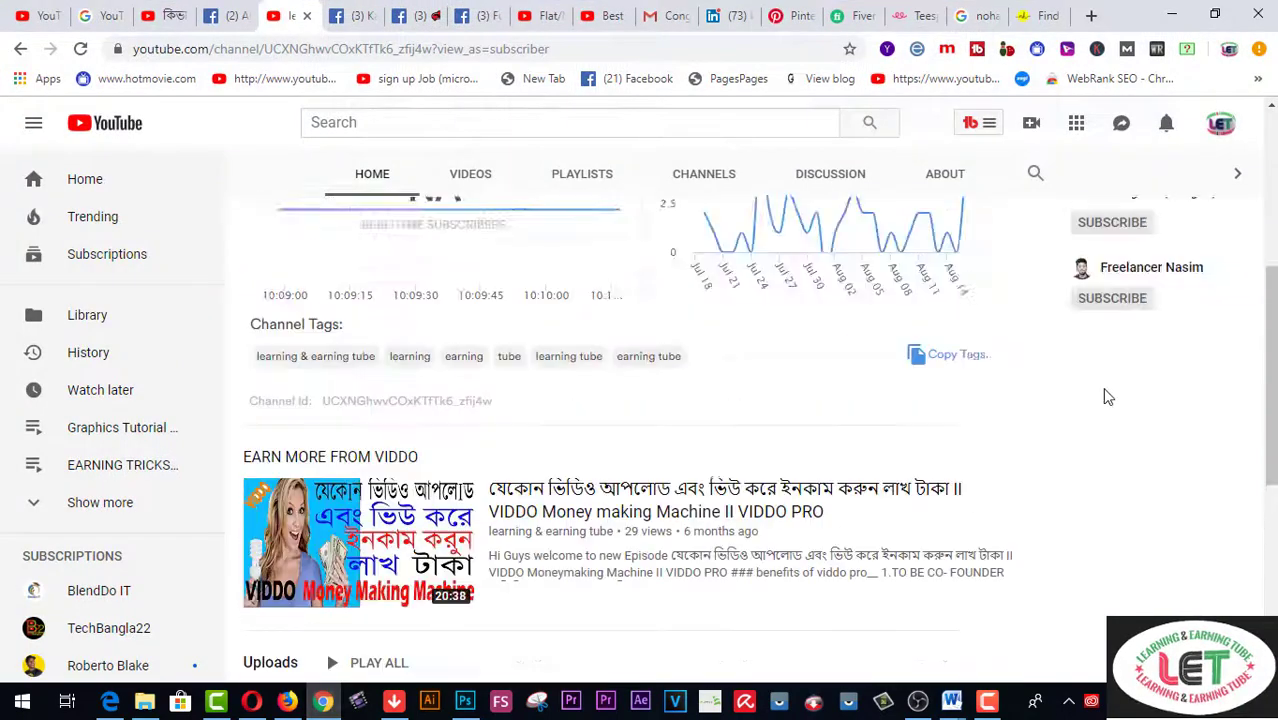
scroll(1104, 394, "up", 4)
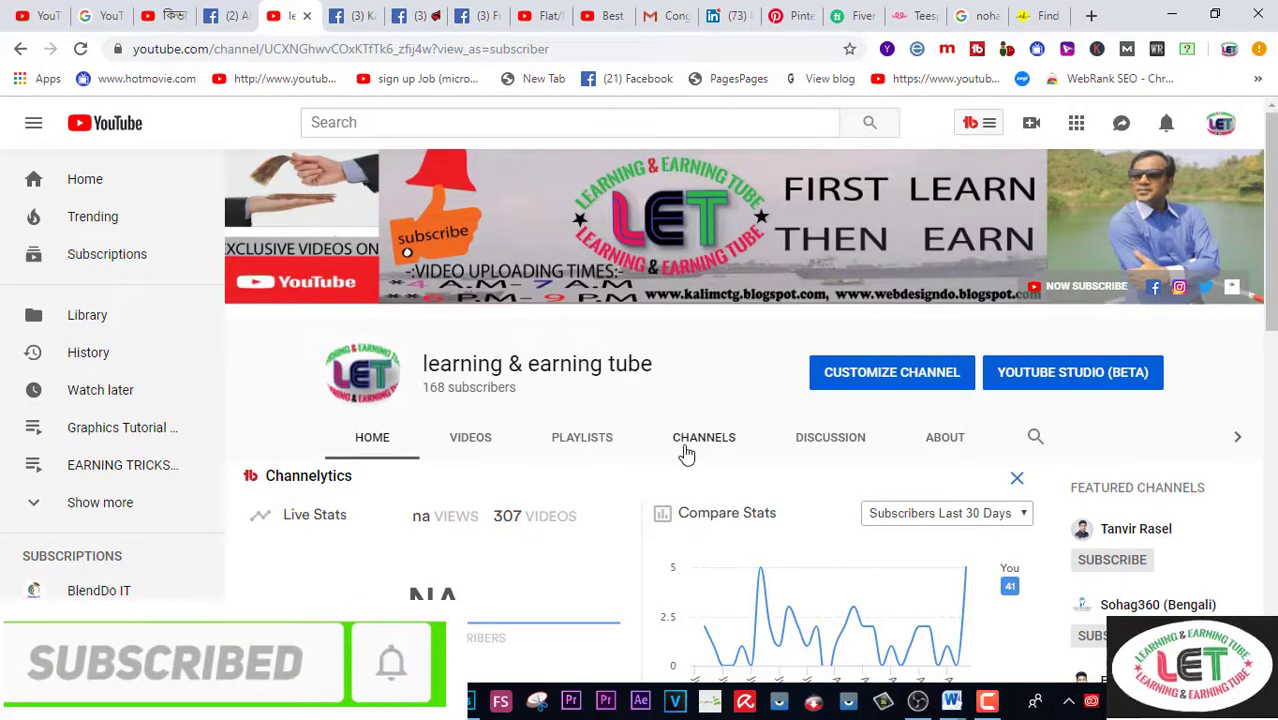
scroll(695, 450, "down", 2)
scroll(690, 450, "down", 2)
scroll(687, 453, "down", 1)
scroll(687, 453, "down", 3)
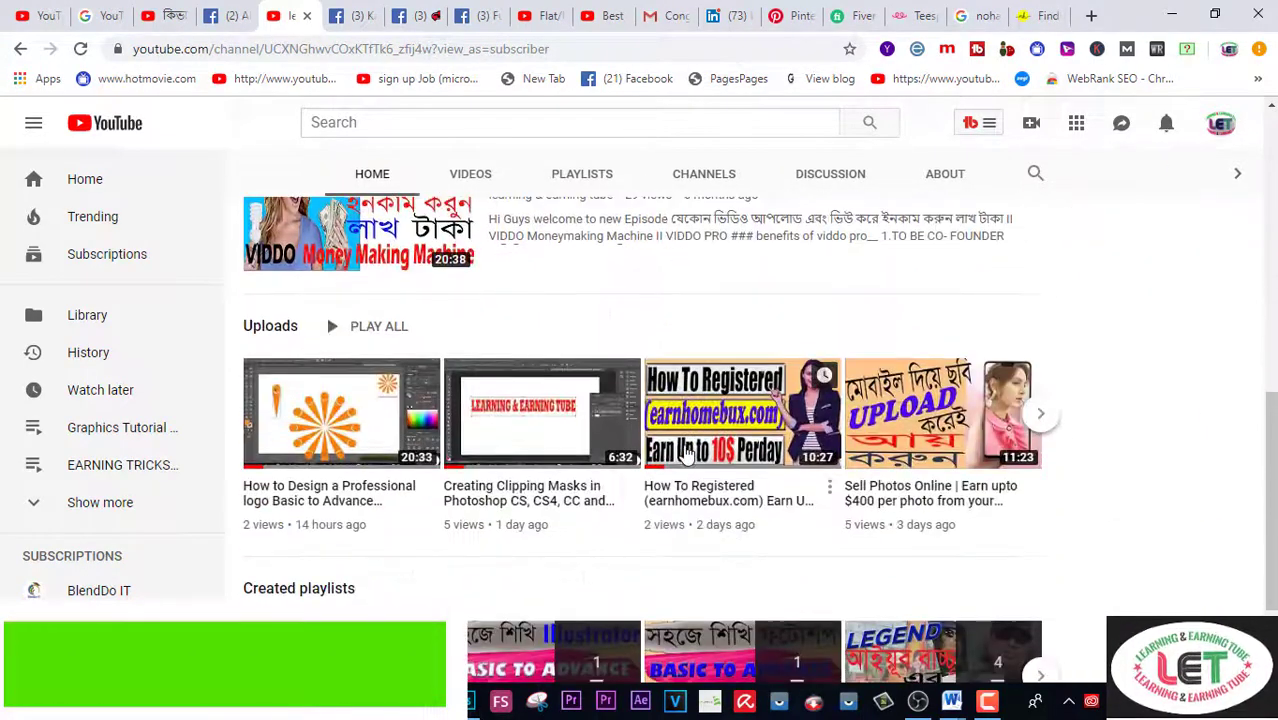
scroll(685, 453, "down", 2)
scroll(685, 453, "up", 3)
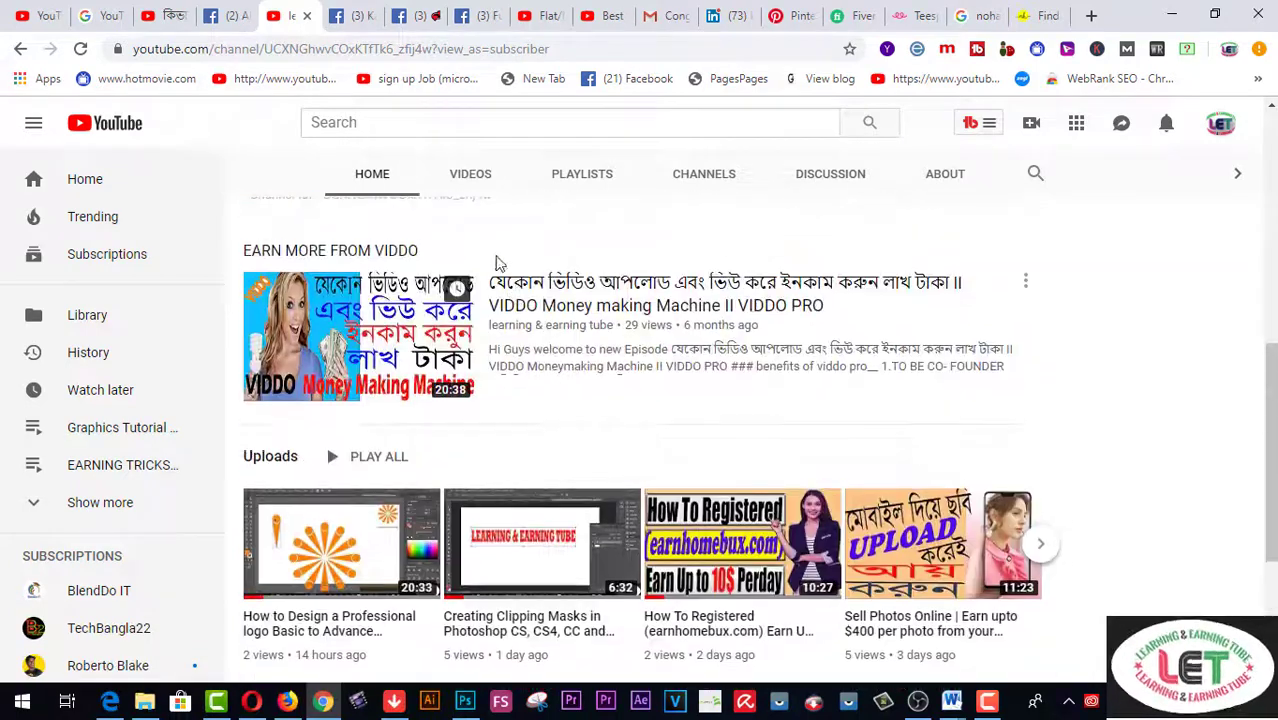
Step: Open the channel's Videos tab, go back, then move to the nohat.cc Find Stock page
left_click(480, 180)
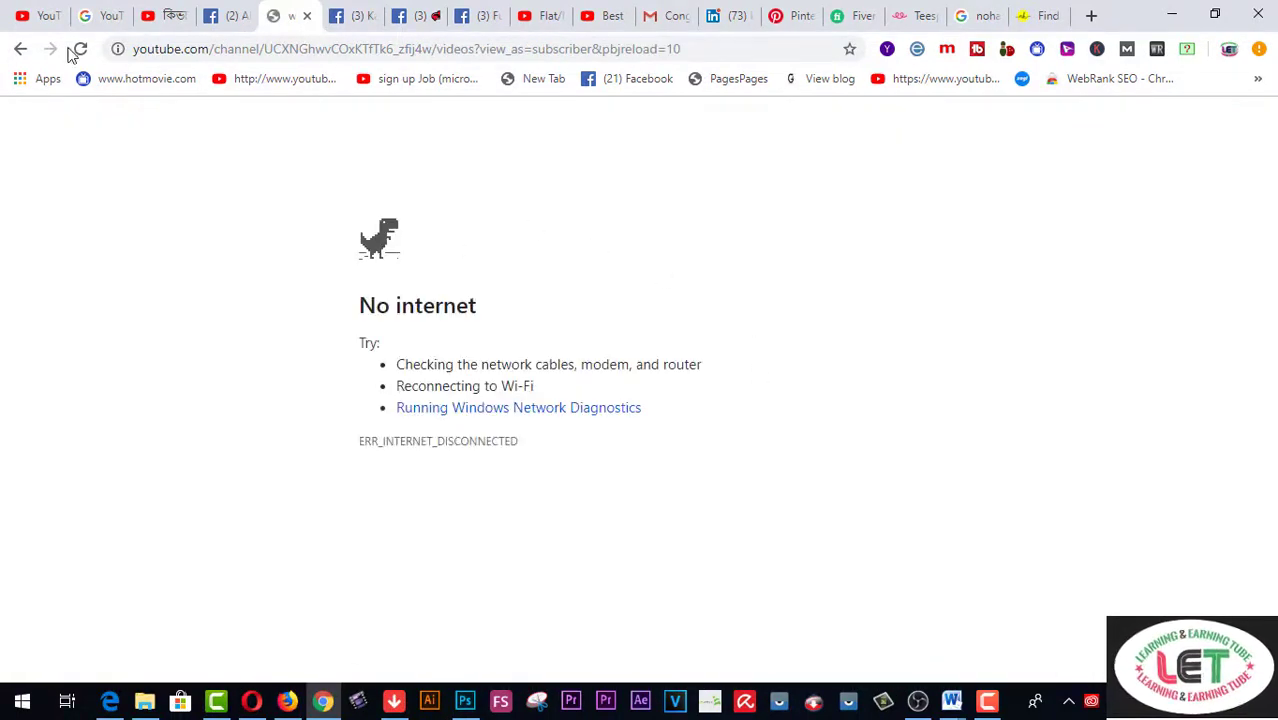
left_click(22, 50)
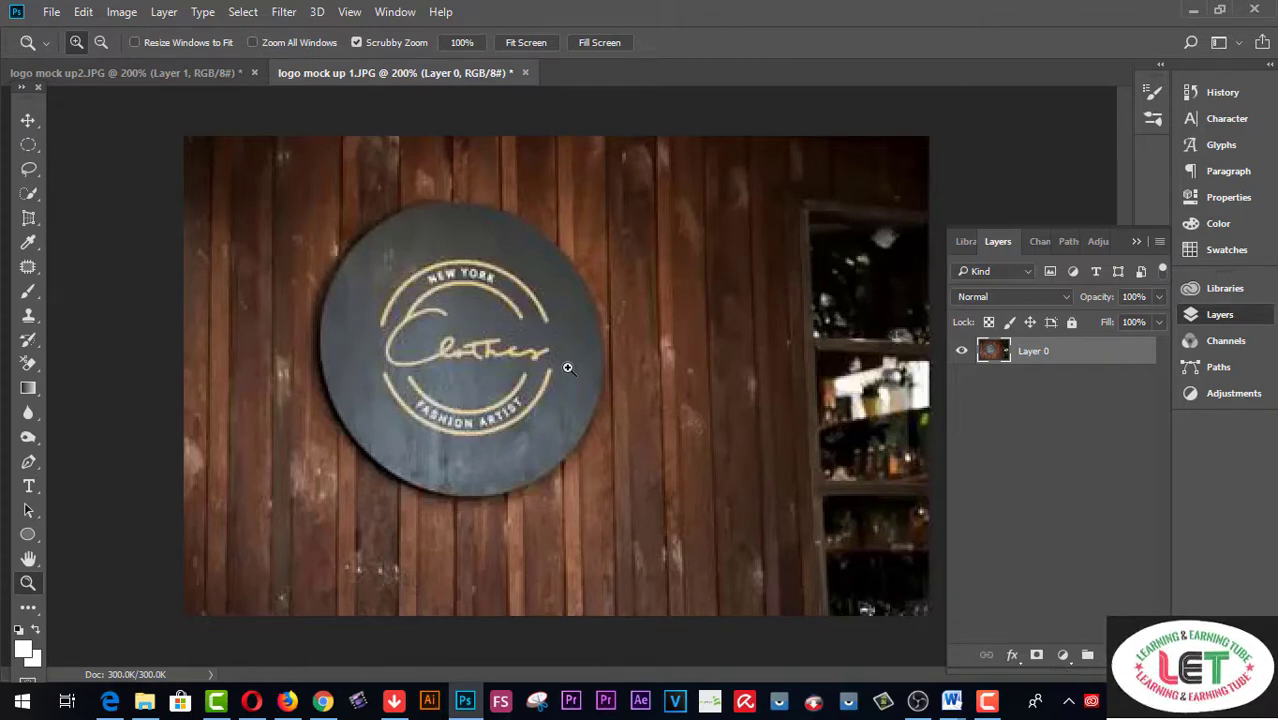
left_click(323, 701)
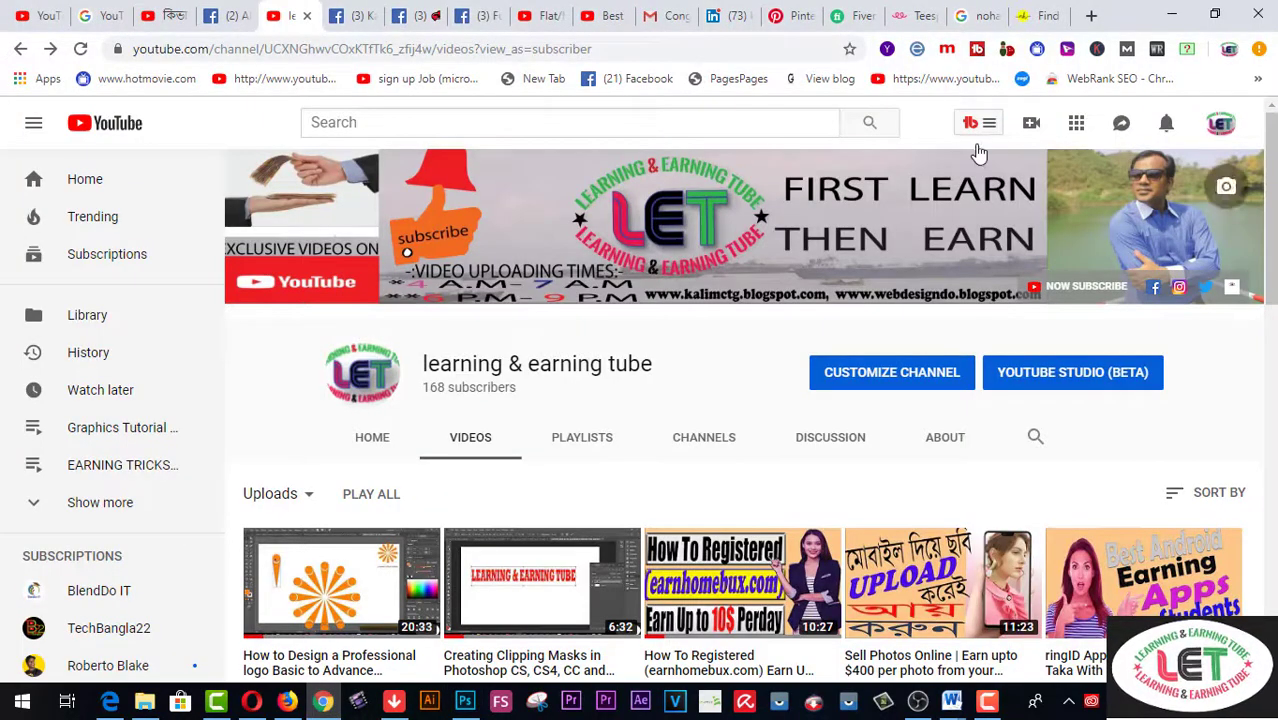
left_click(1050, 18)
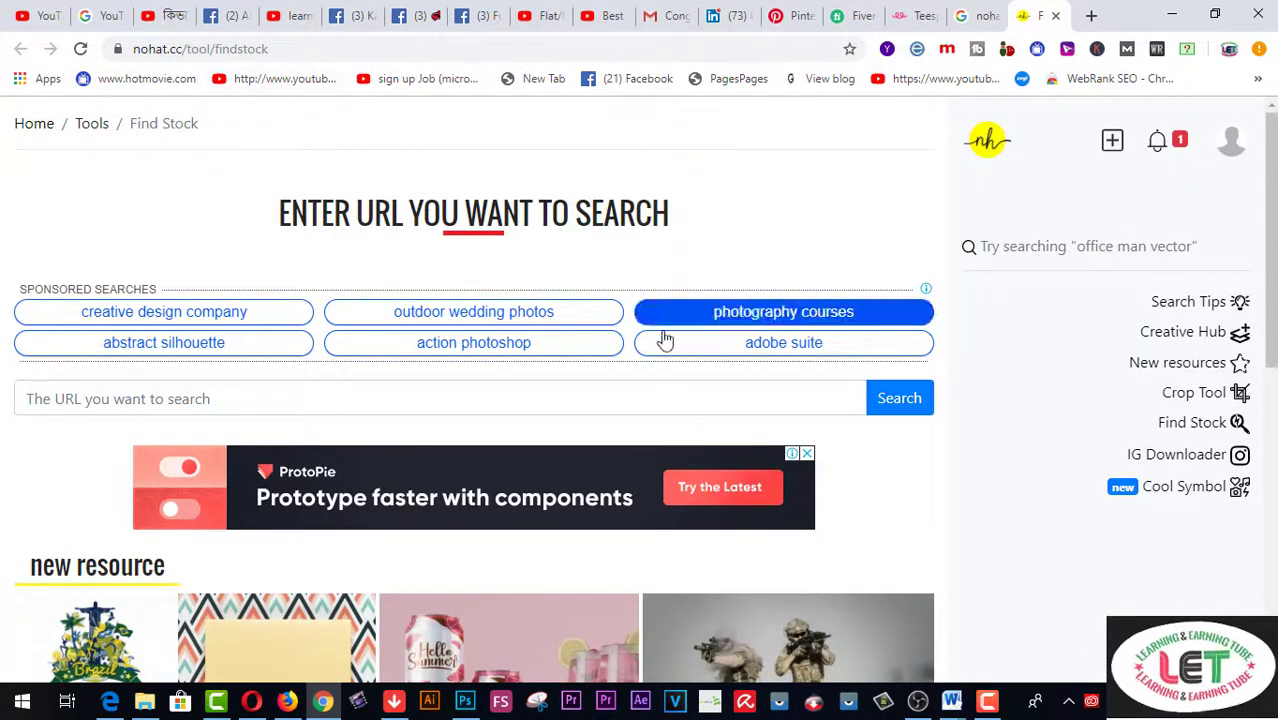
Step: Browse the nohat.cc Find Stock images, then return to the logo mock up 1 document in Photoshop
scroll(652, 374, "down", 4)
scroll(652, 375, "down", 3)
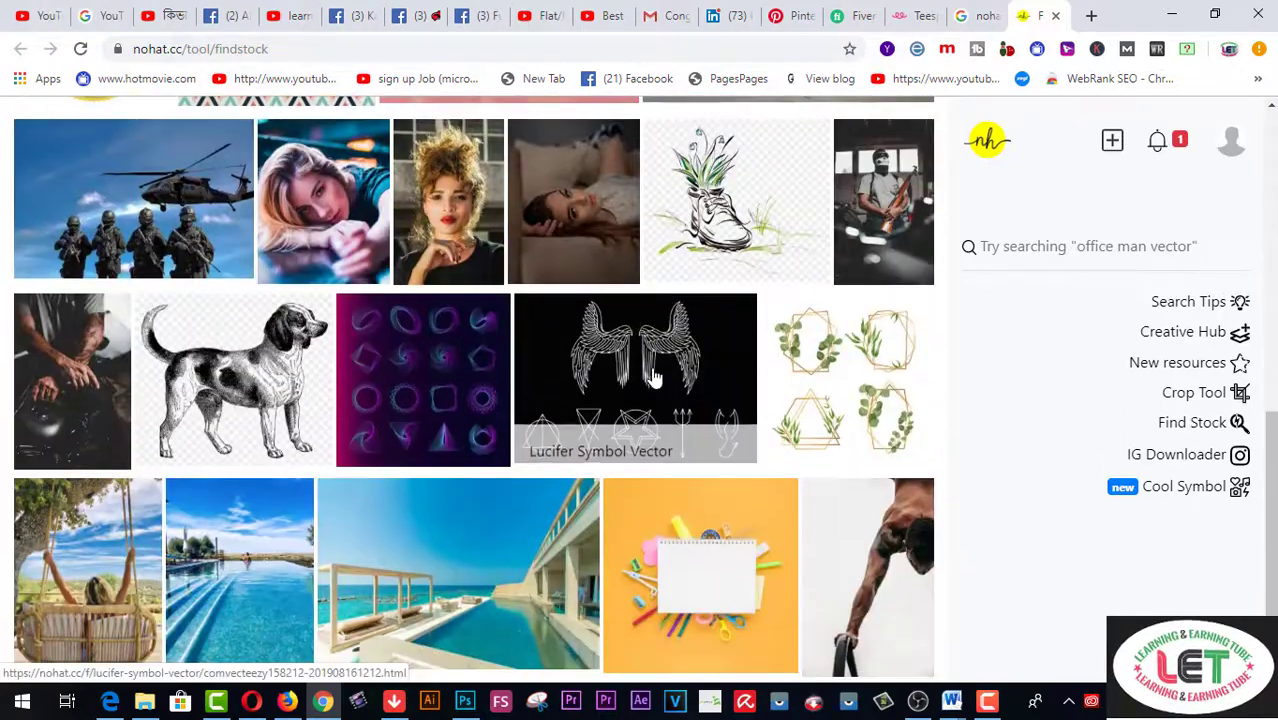
scroll(652, 375, "up", 3)
scroll(652, 375, "up", 4)
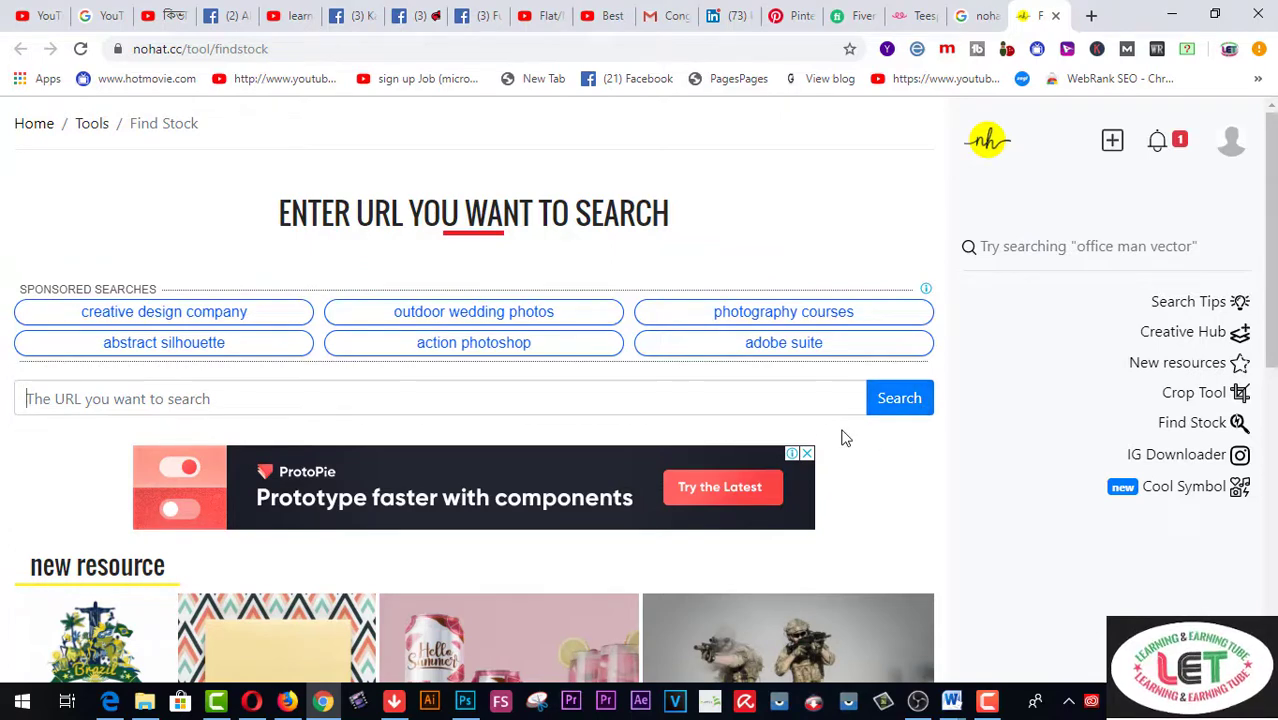
left_click(464, 701)
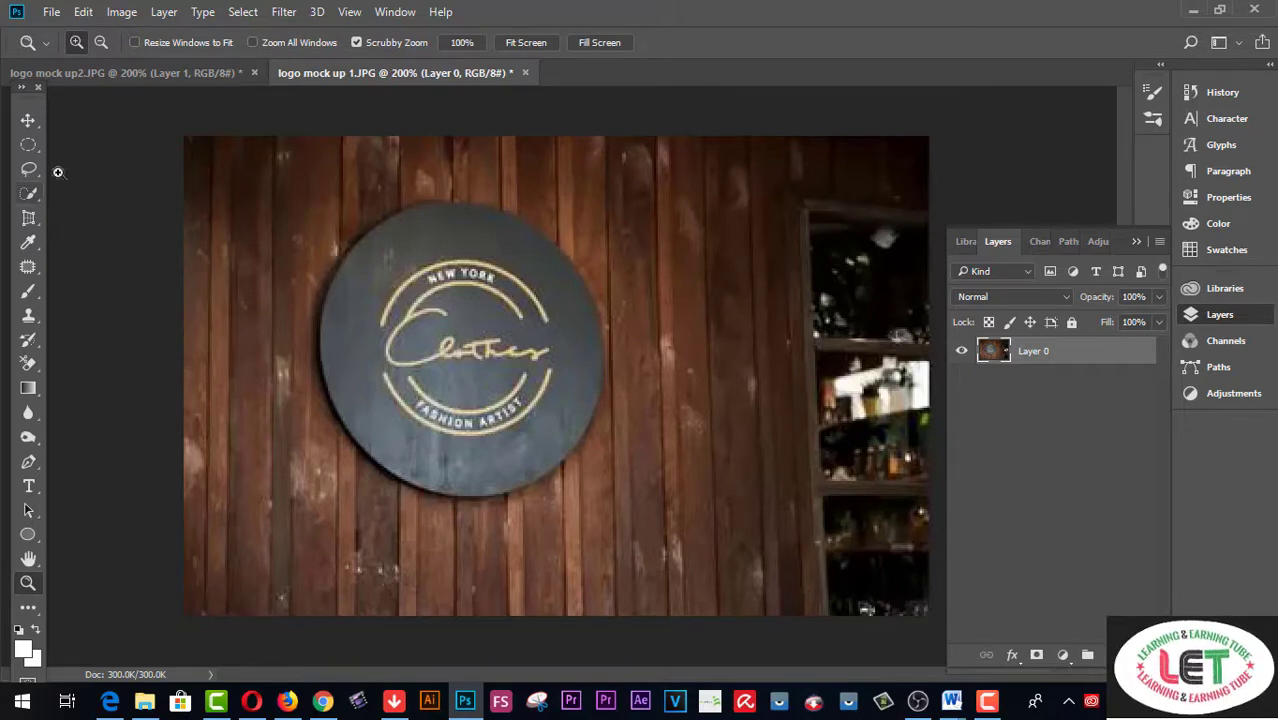
left_click(160, 76)
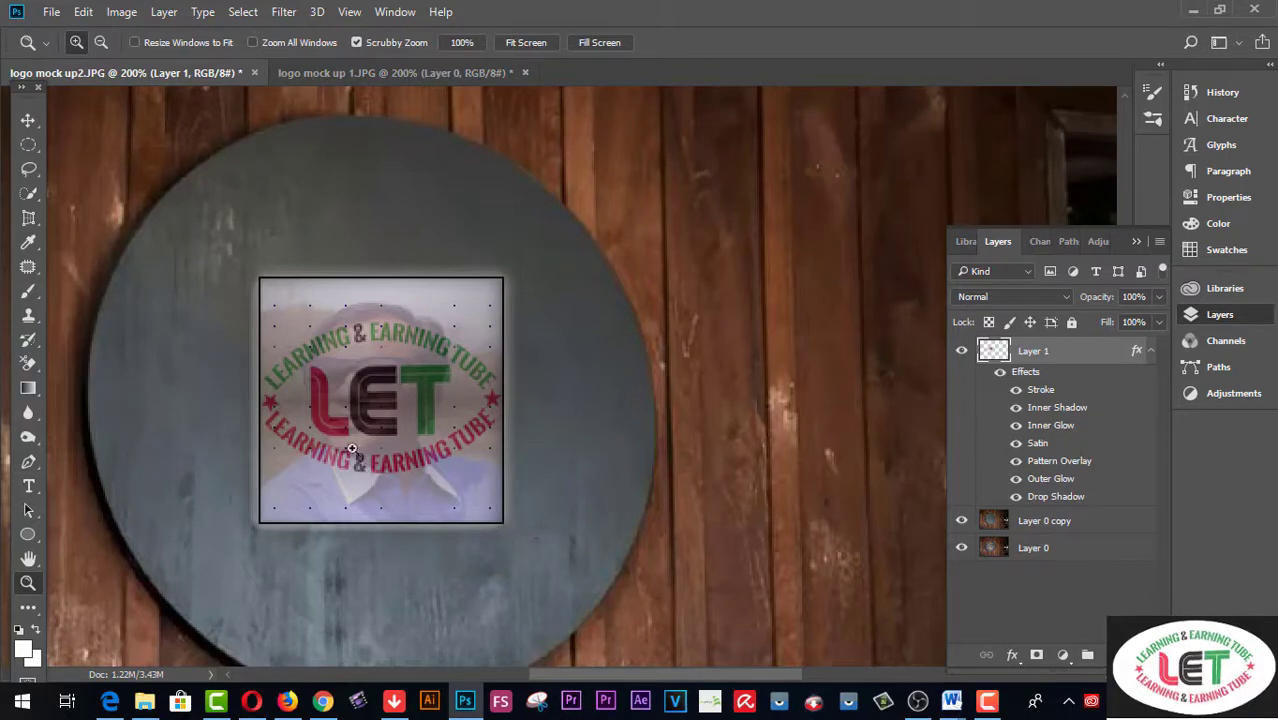
left_click(484, 79)
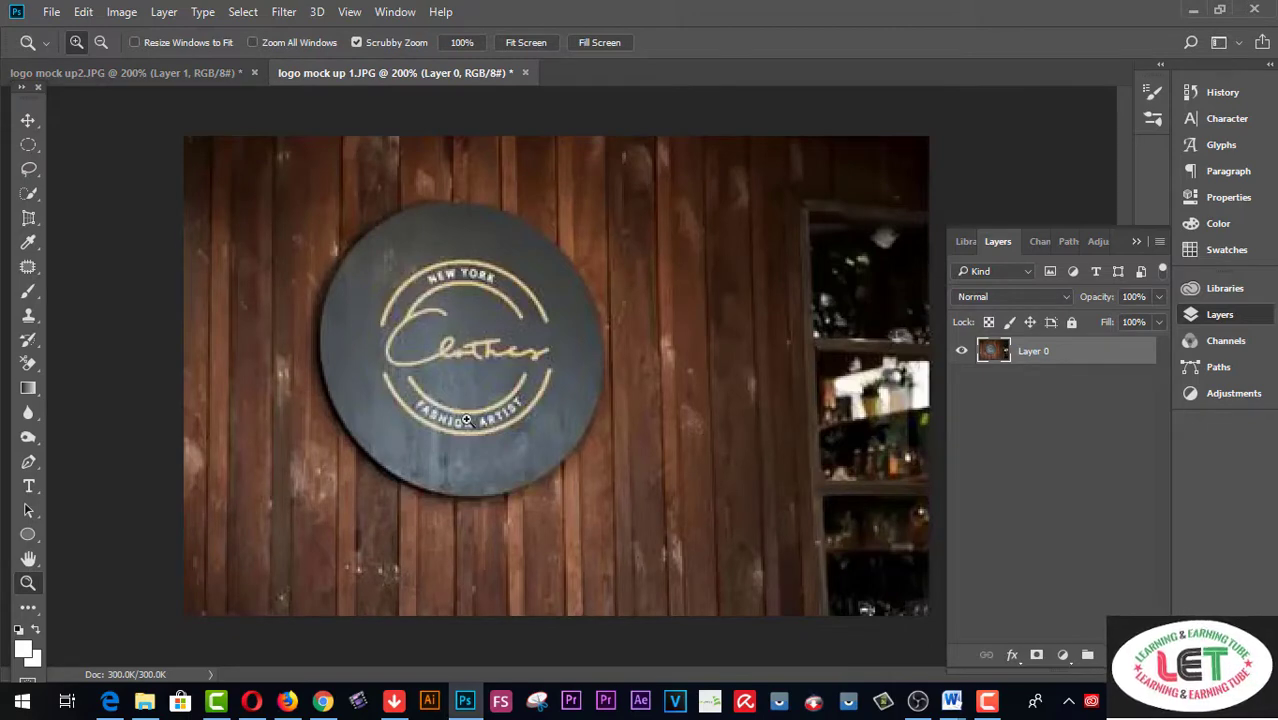
Step: Draw a freehand Lasso selection around the gold Clothes logo on the round sign
left_click(30, 172)
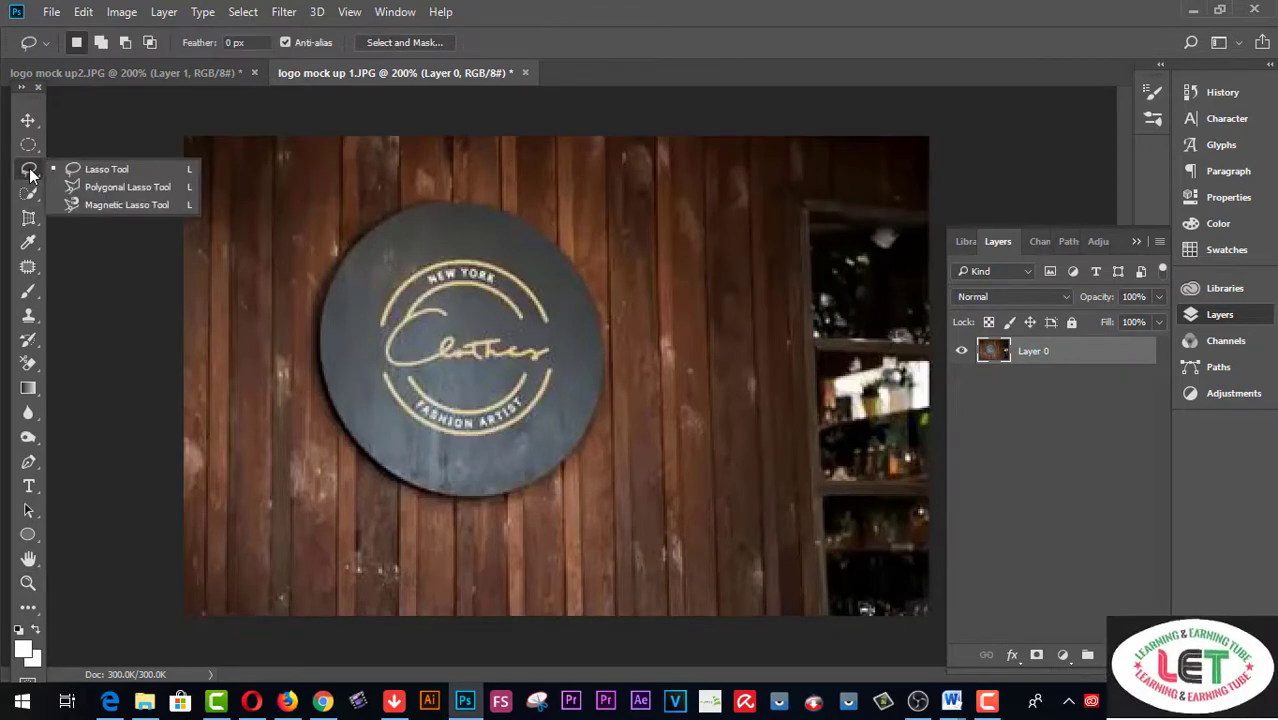
left_click(93, 168)
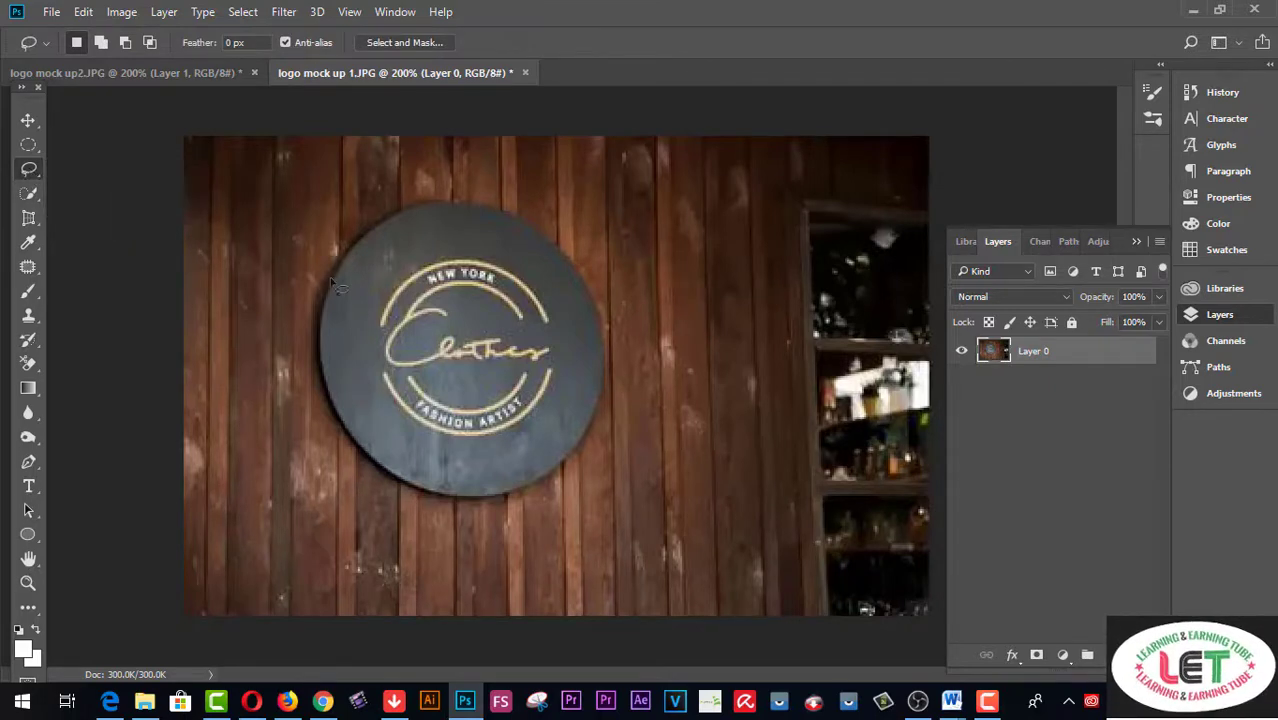
mouse_move(370, 328)
left_mouse_down()
mouse_move(405, 275)
mouse_move(511, 266)
mouse_move(558, 310)
mouse_move(566, 400)
mouse_move(520, 433)
mouse_move(420, 446)
mouse_move(373, 385)
mouse_move(377, 320)
left_mouse_up()
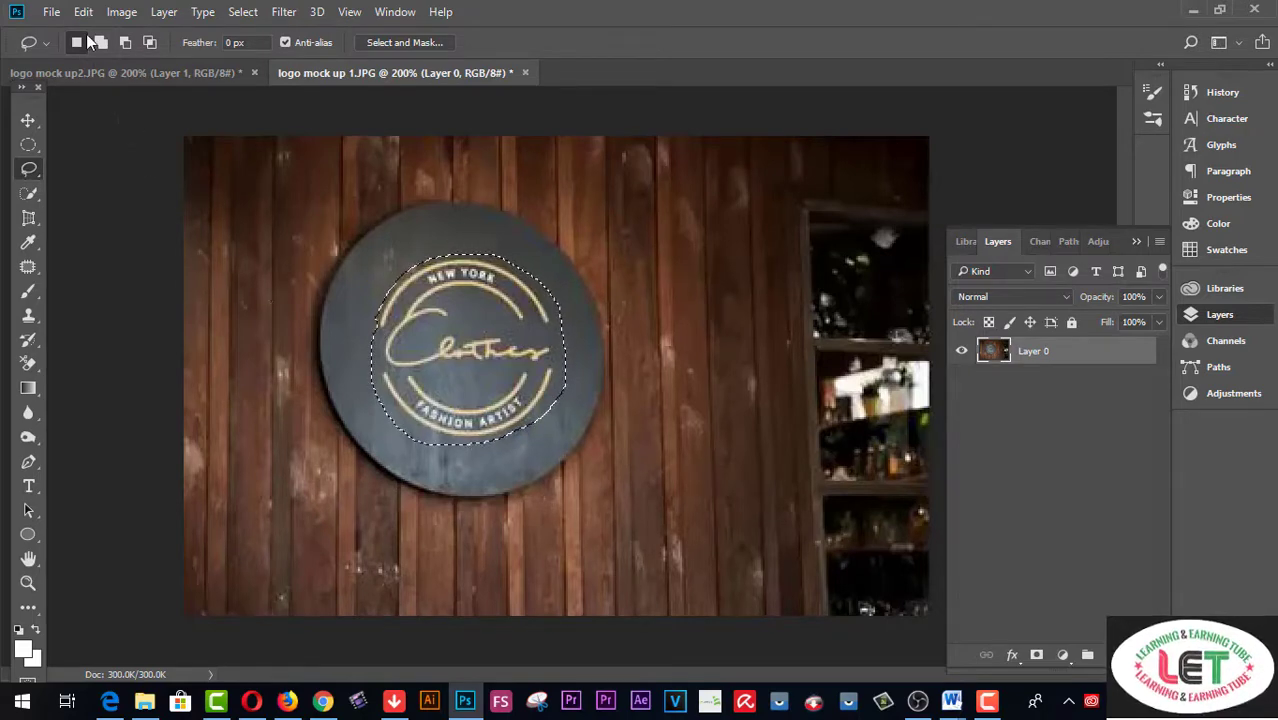
left_click(84, 14)
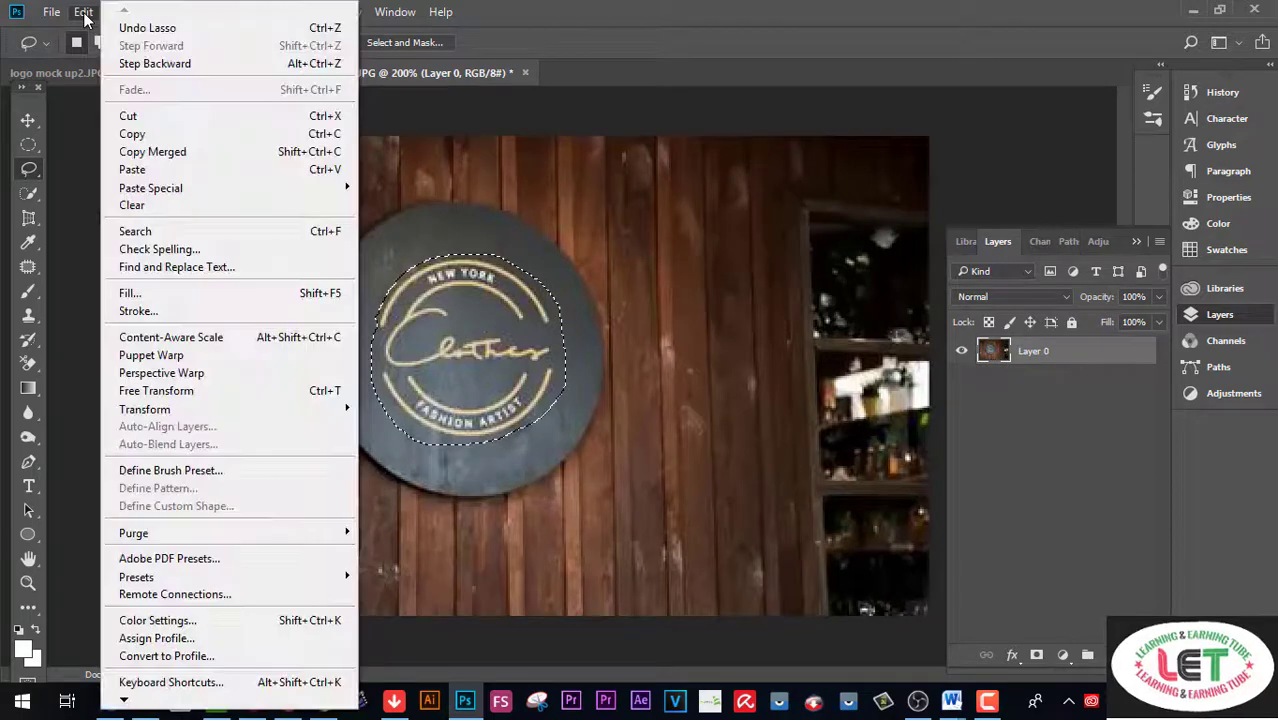
Step: Erase the Clothes logo with a Content-Aware fill of the selected area
left_click(137, 297)
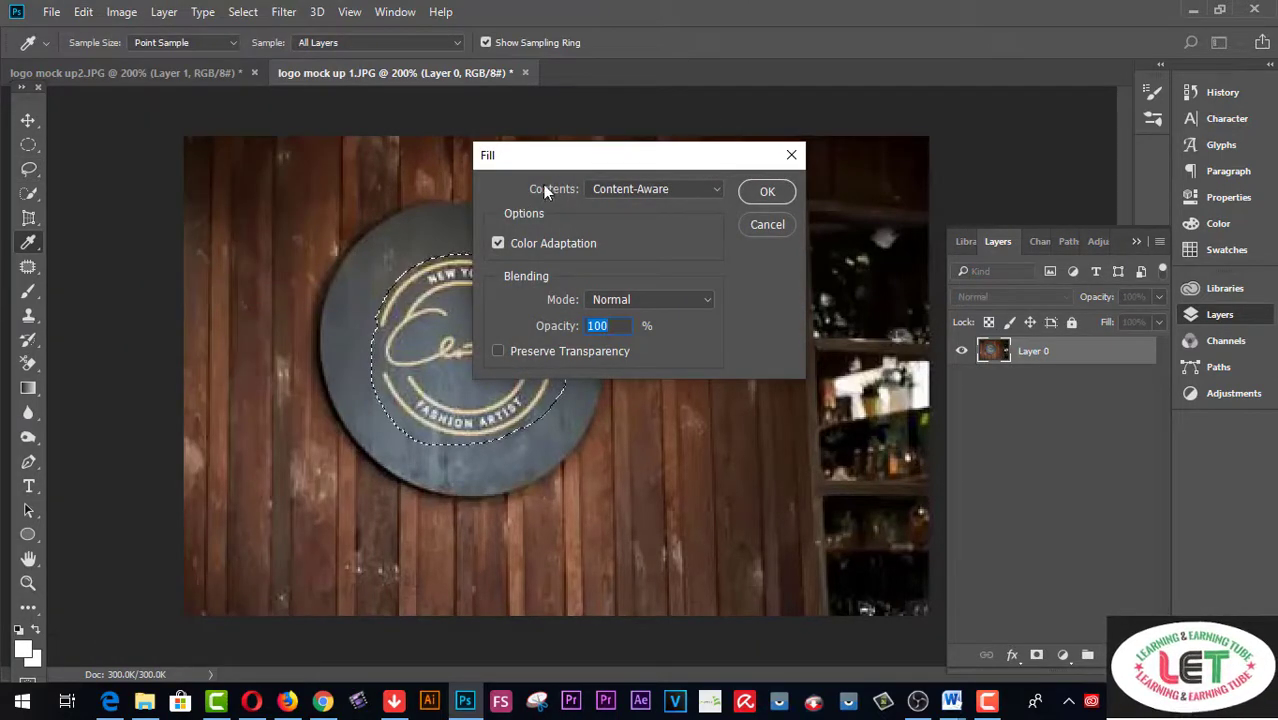
left_click_drag(554, 161, 699, 130)
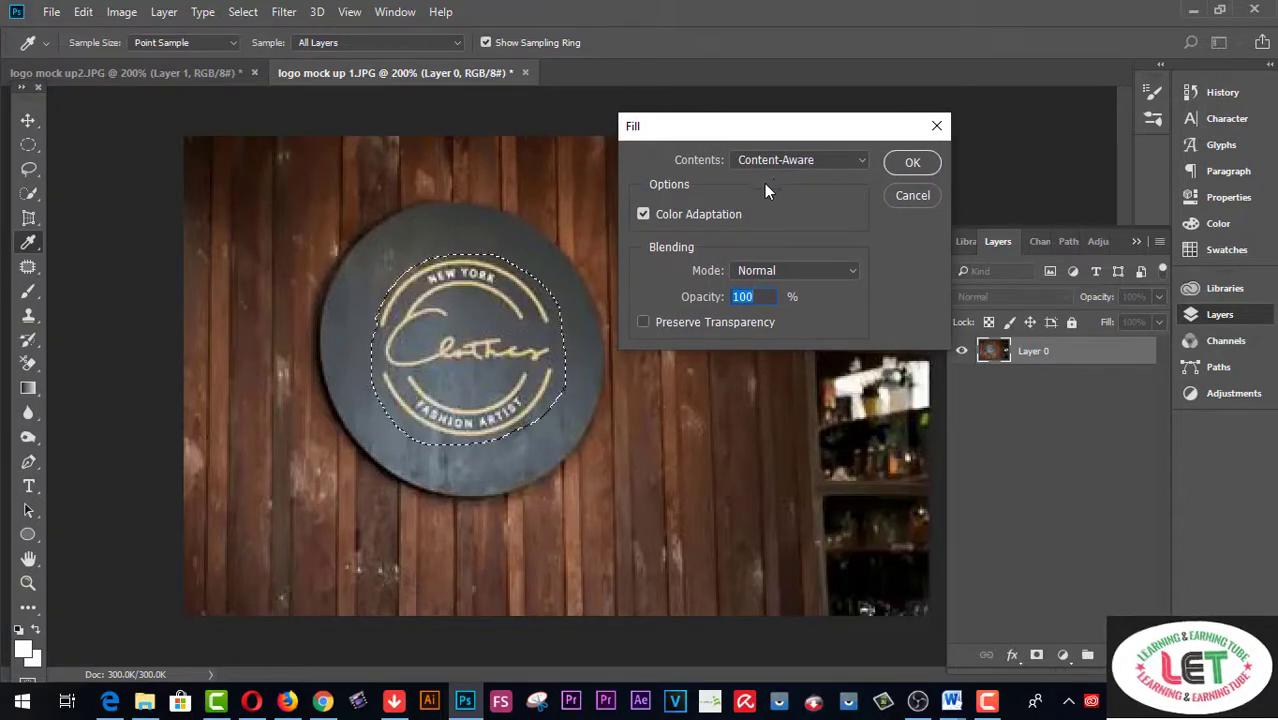
left_click(861, 162)
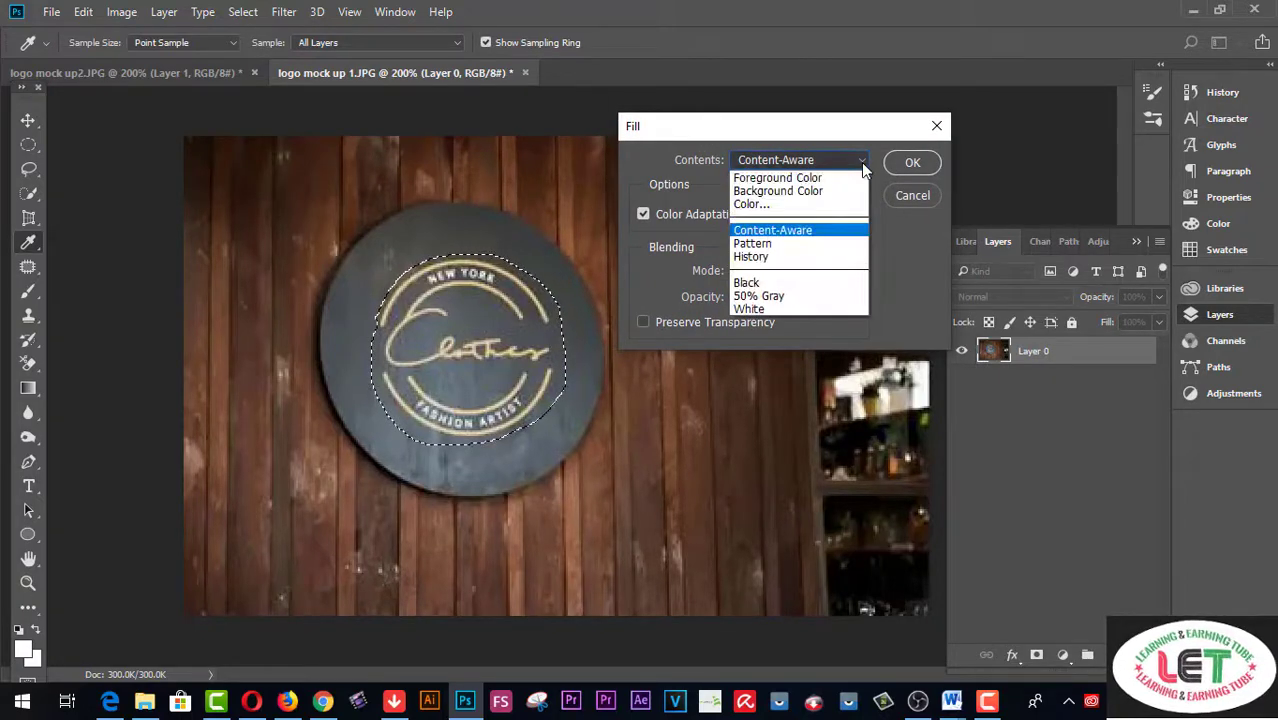
left_click(787, 231)
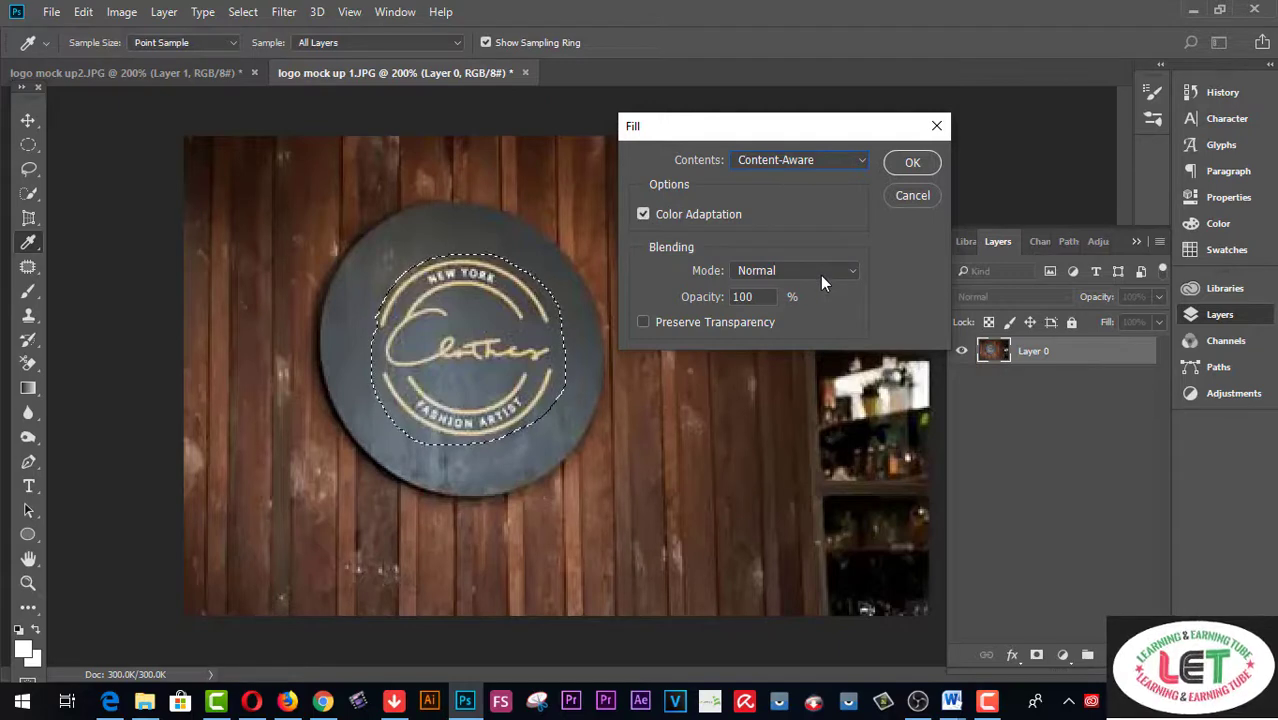
left_click(910, 163)
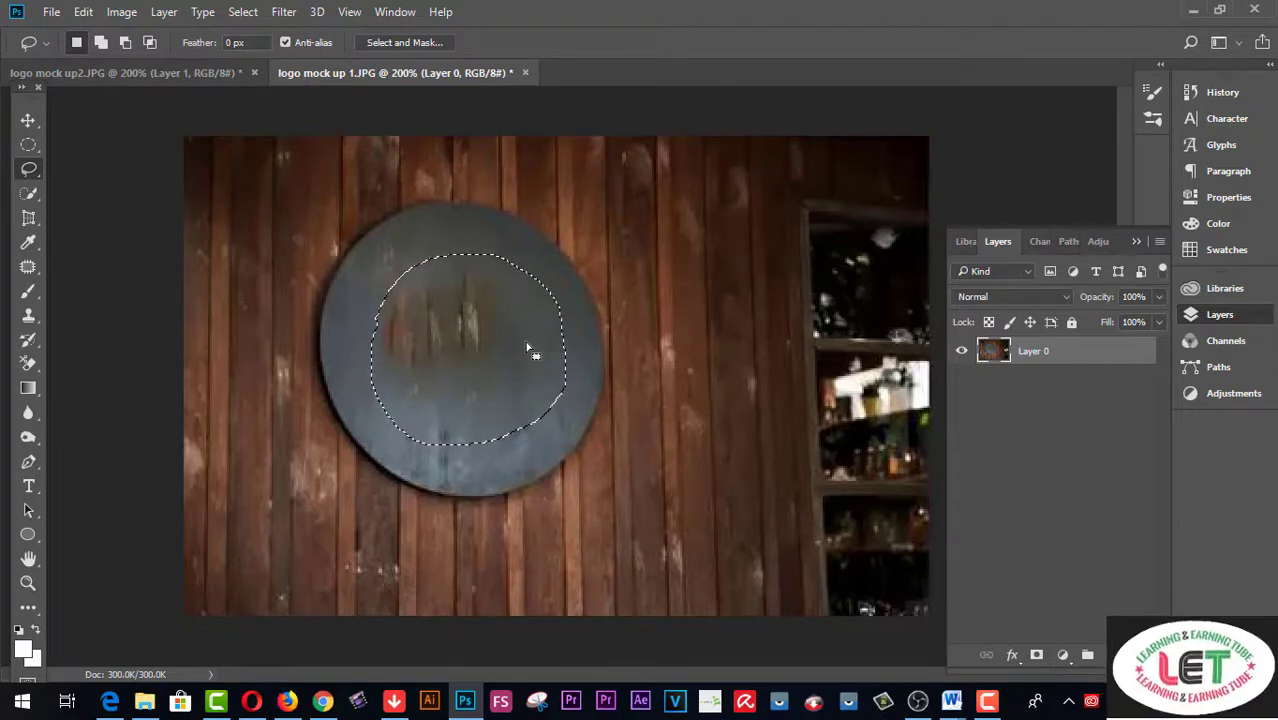
Step: Lasso the rusty patch on the sign, Content-Aware fill it, and deselect
key("ctrl+d")
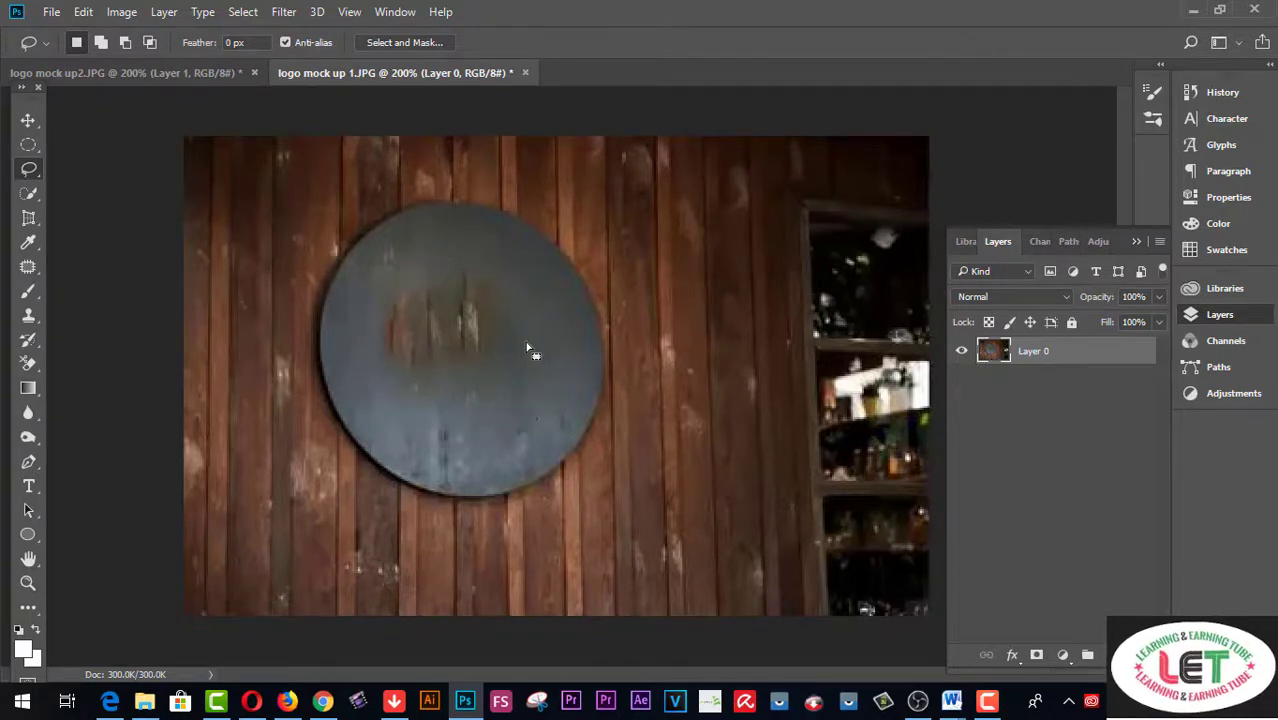
left_click(36, 168)
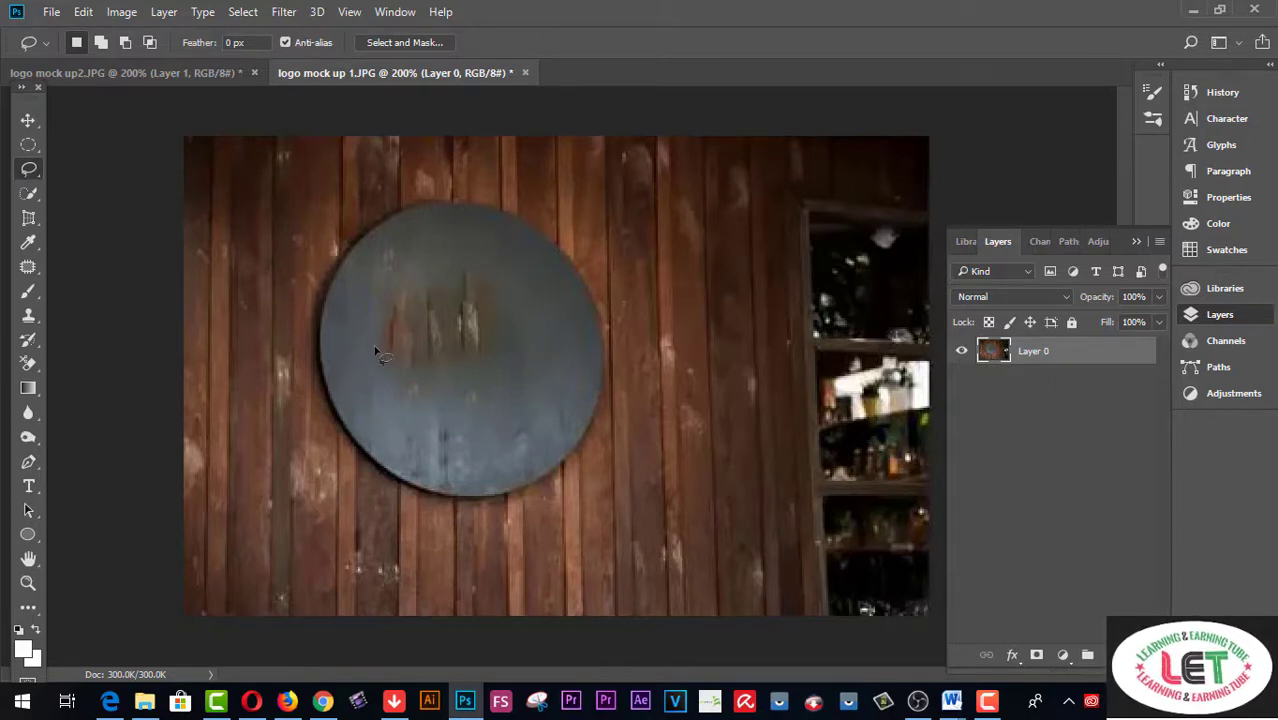
left_click_drag(376, 351, 376, 324)
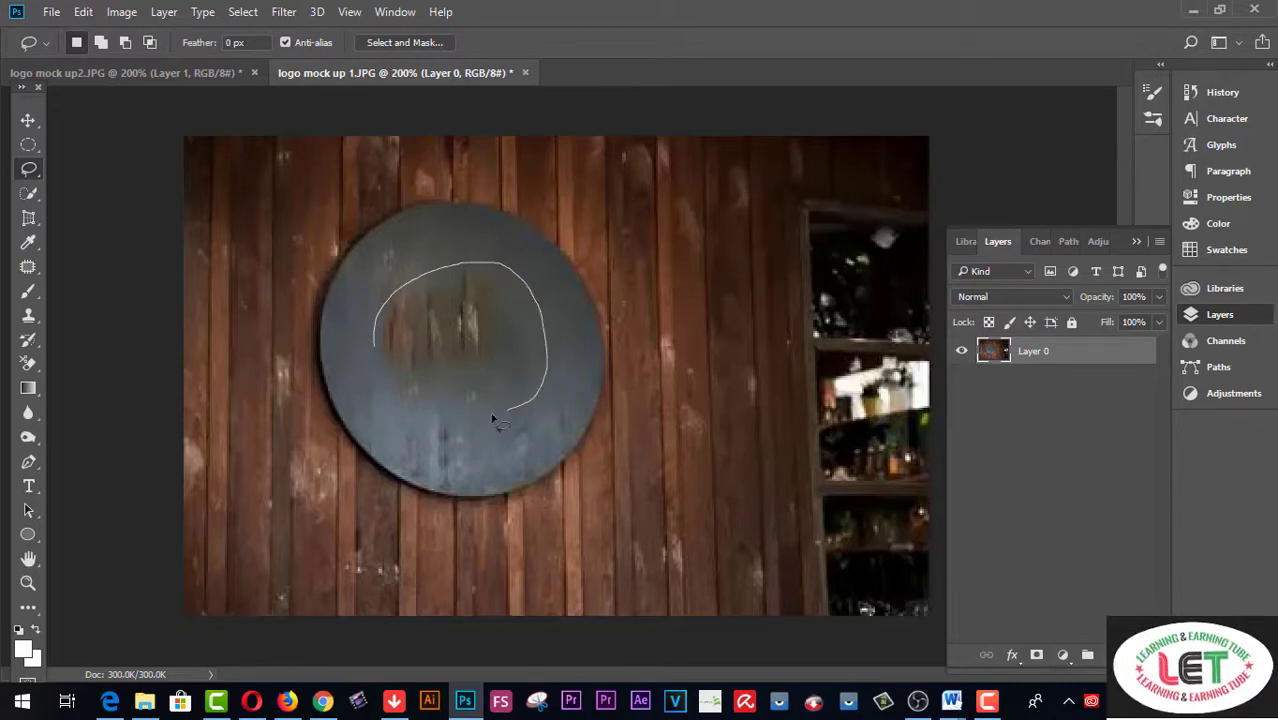
mouse_move(493, 420)
left_mouse_down()
mouse_move(414, 423)
mouse_move(372, 372)
mouse_move(375, 339)
left_mouse_up()
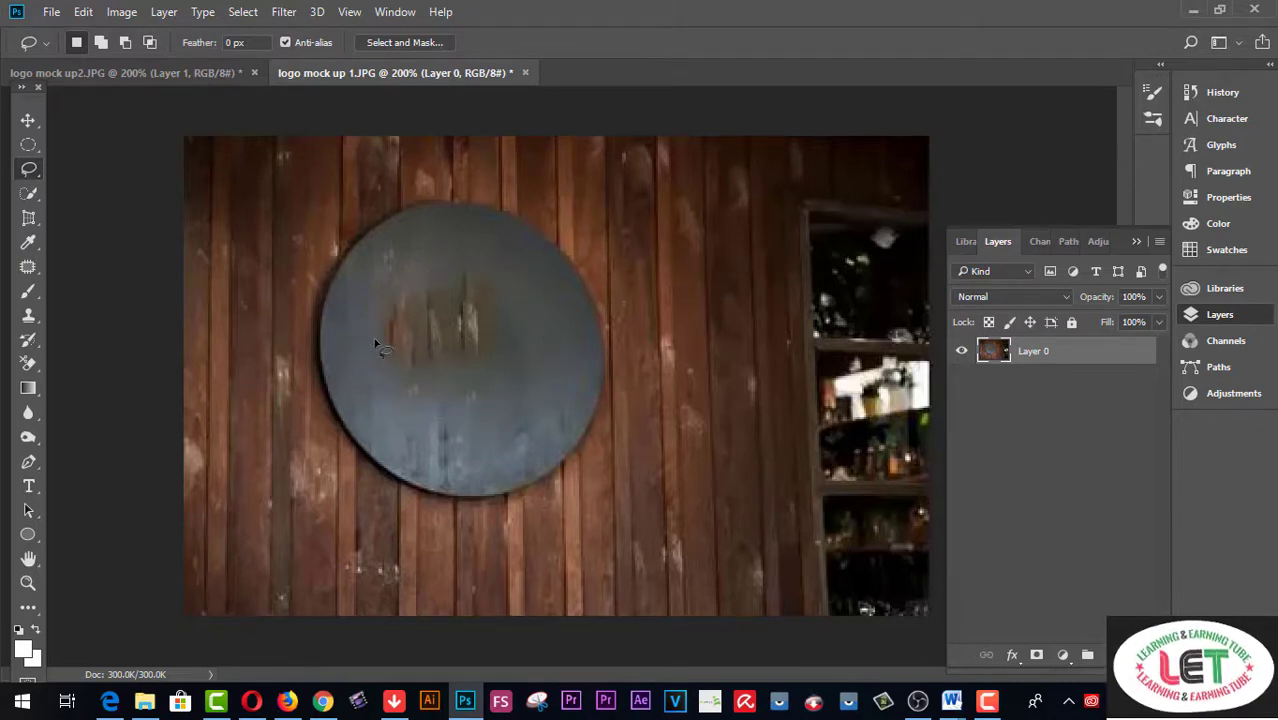
left_click(83, 12)
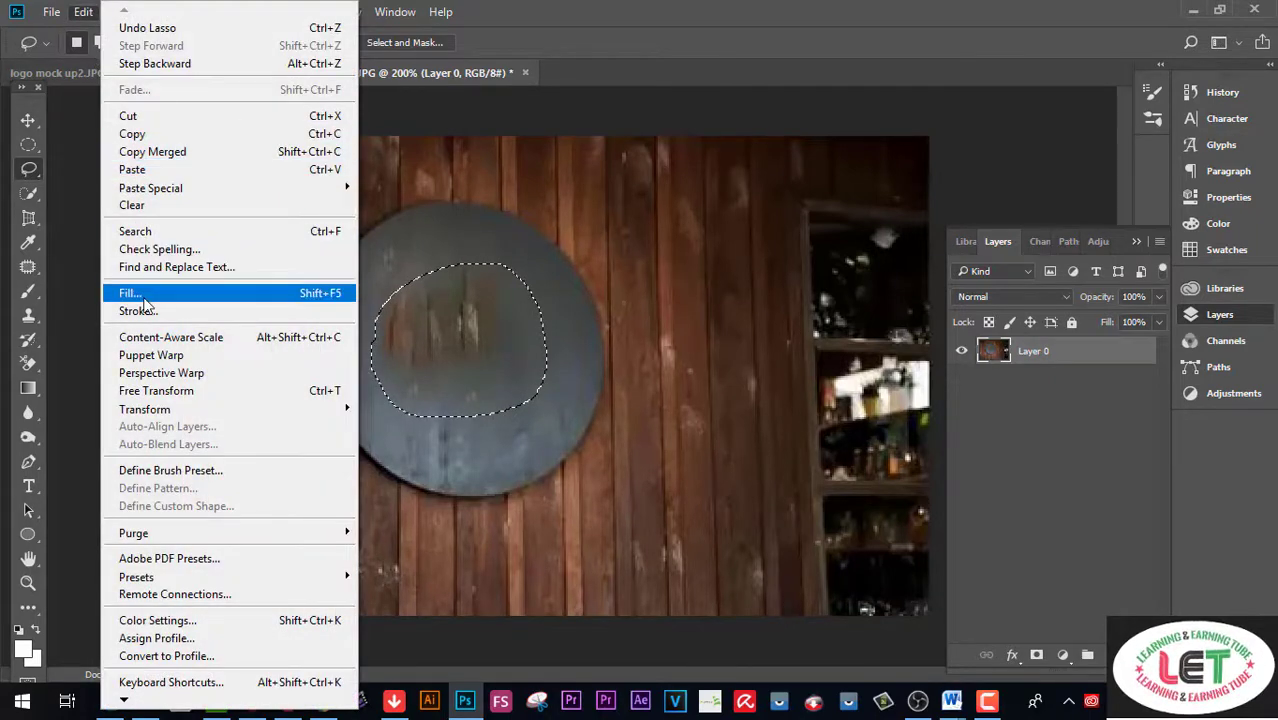
left_click(143, 297)
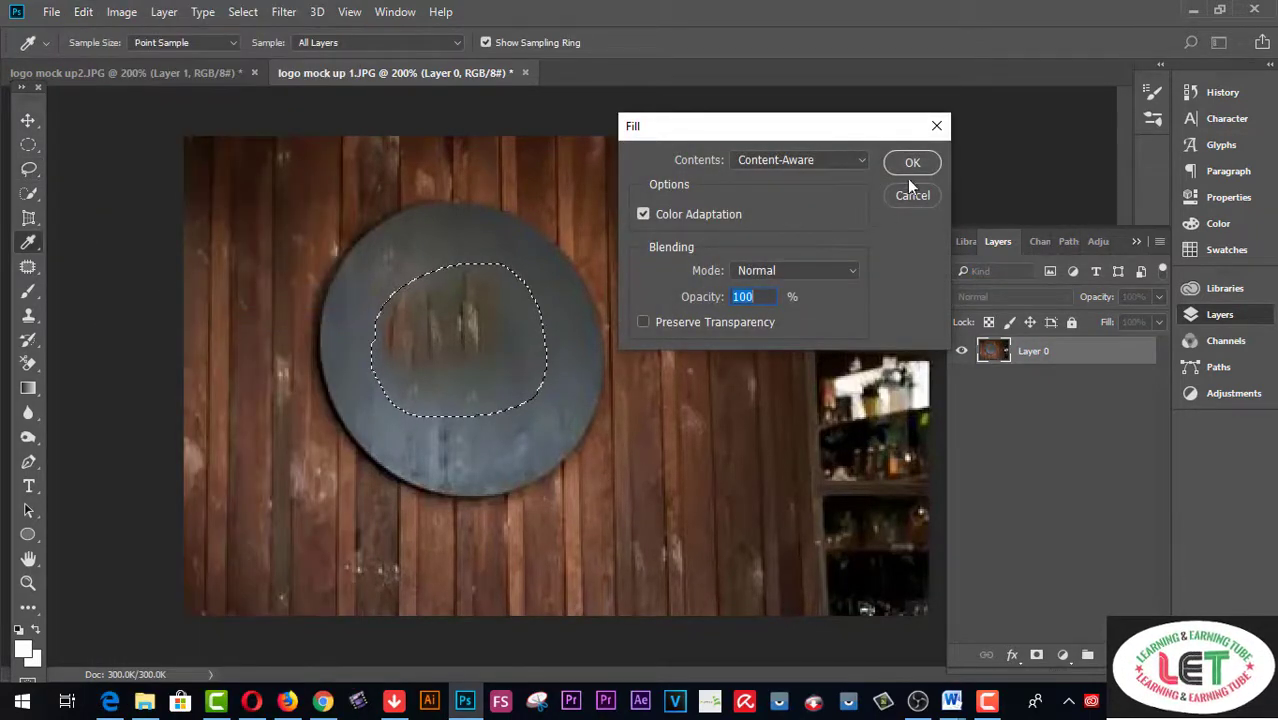
left_click(920, 164)
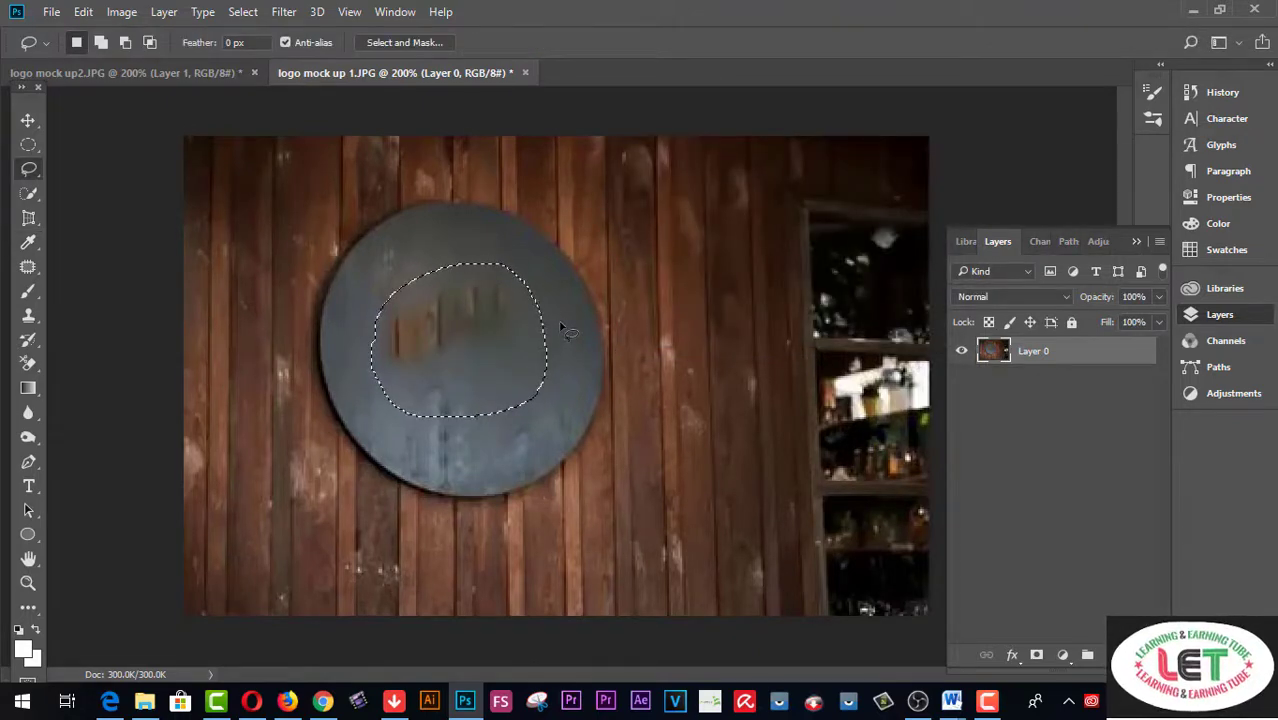
key("ctrl+d")
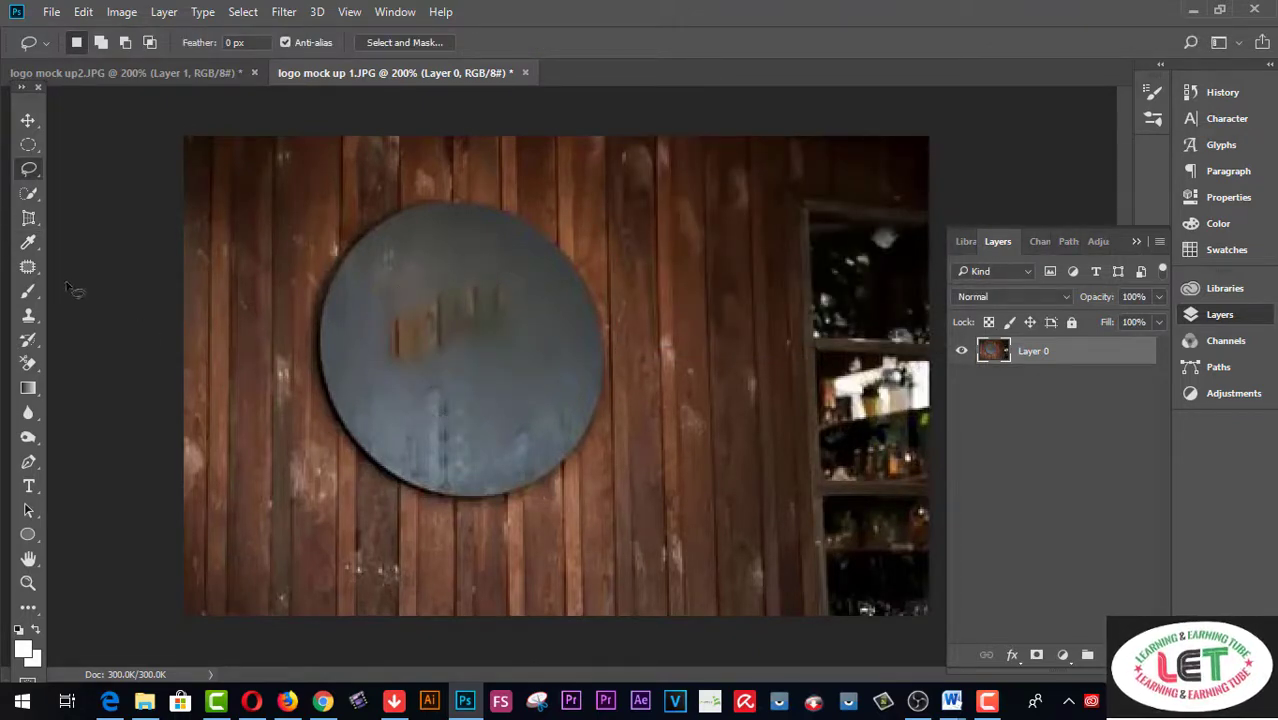
left_click(28, 120)
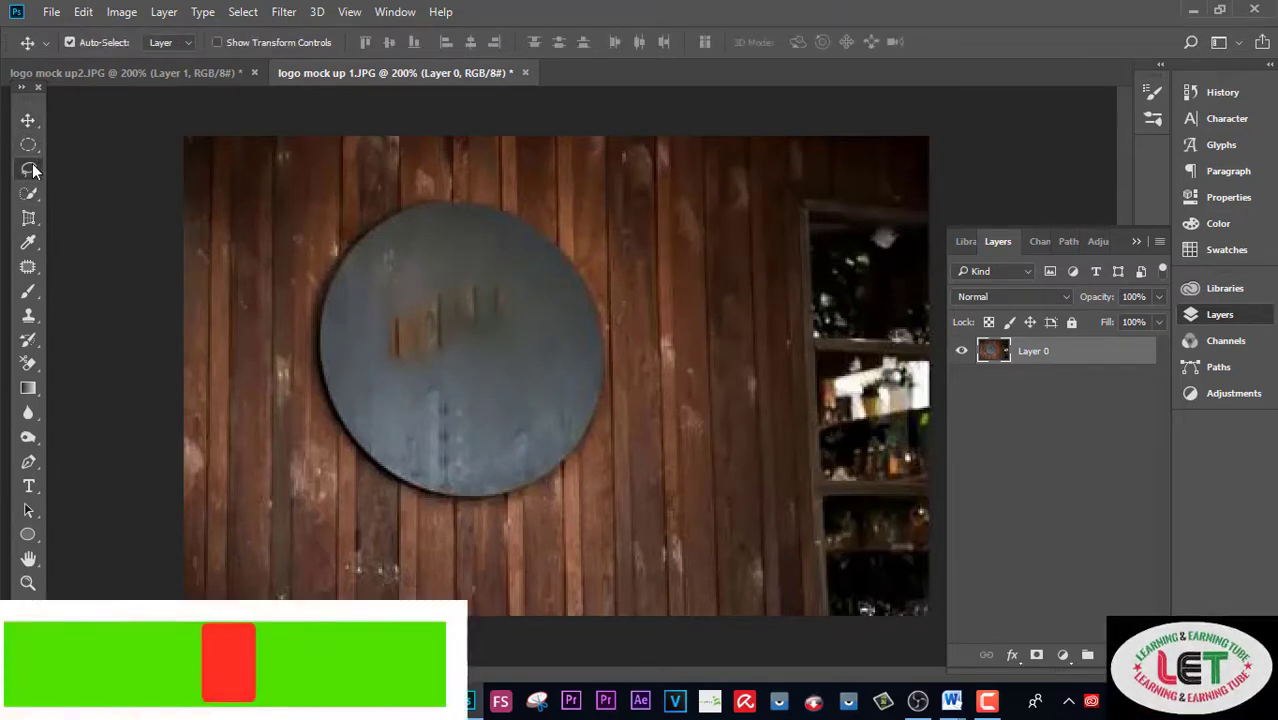
Step: Lasso the leftover brown marks on the sign, Content-Aware fill them, and deselect
left_click(30, 170)
mouse_move(372, 366)
left_mouse_down()
mouse_move(403, 290)
mouse_move(510, 367)
mouse_move(452, 377)
left_mouse_up()
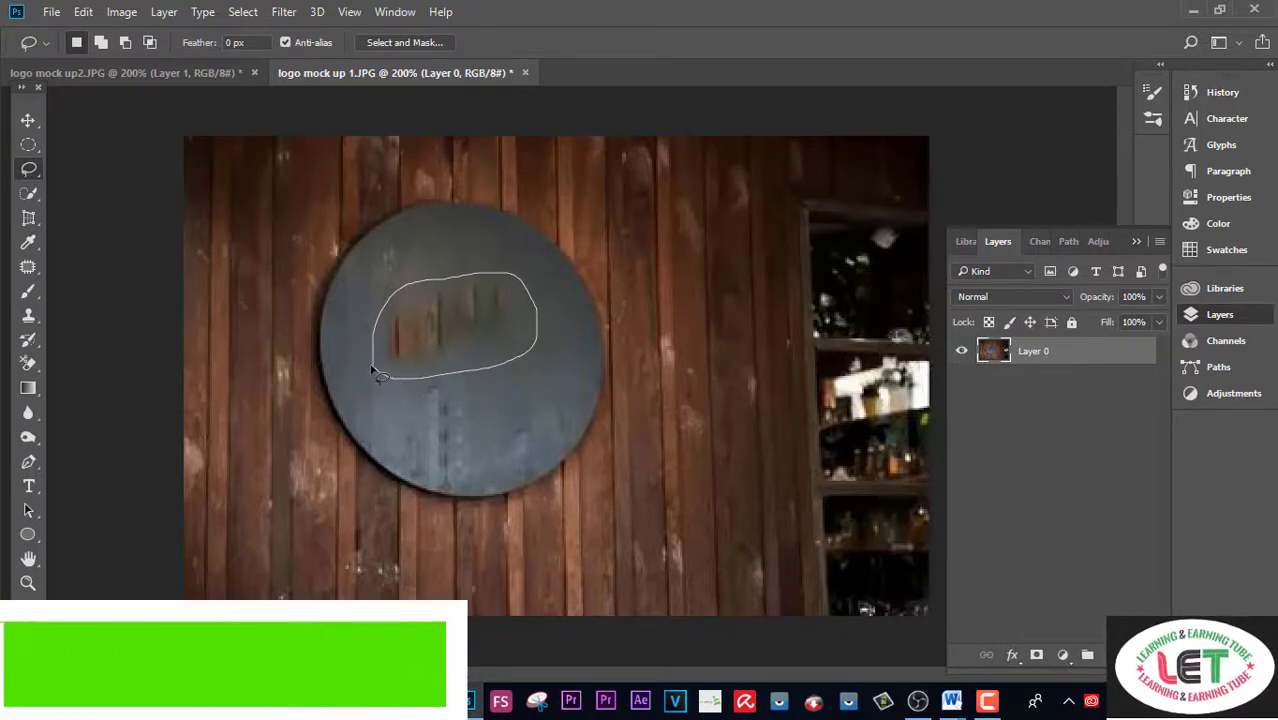
left_click_drag(373, 370, 372, 367)
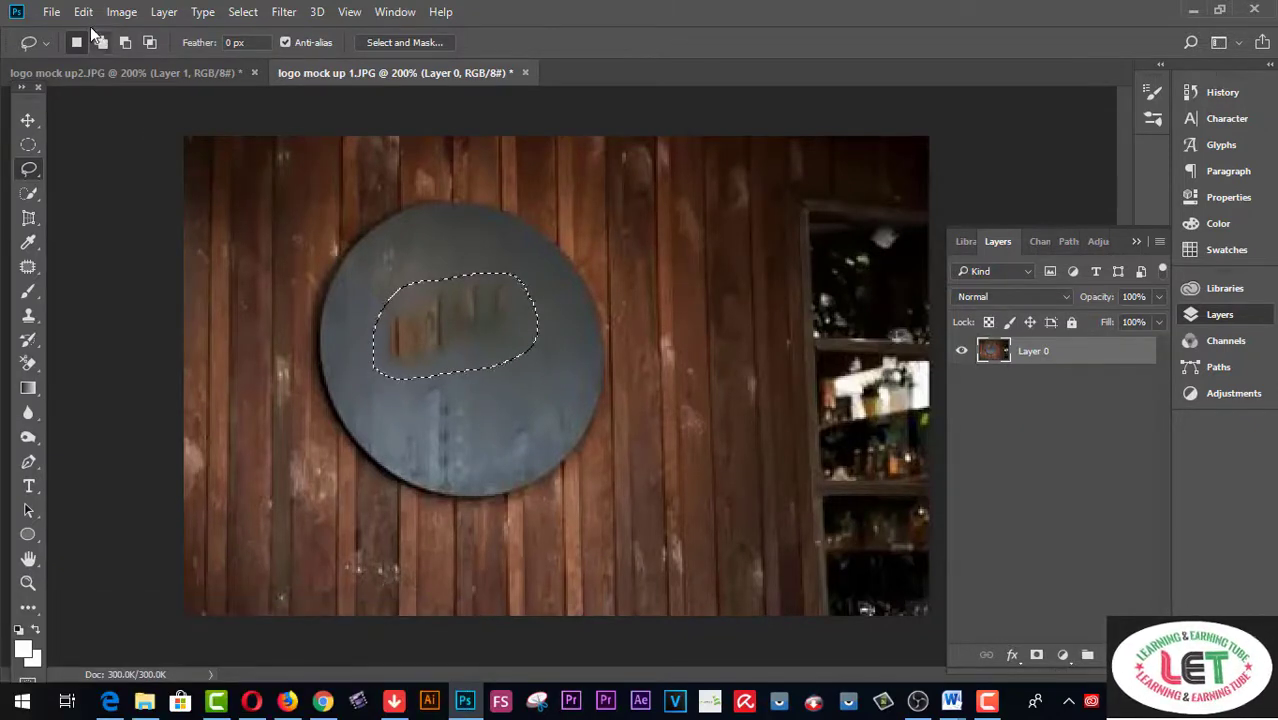
left_click(83, 12)
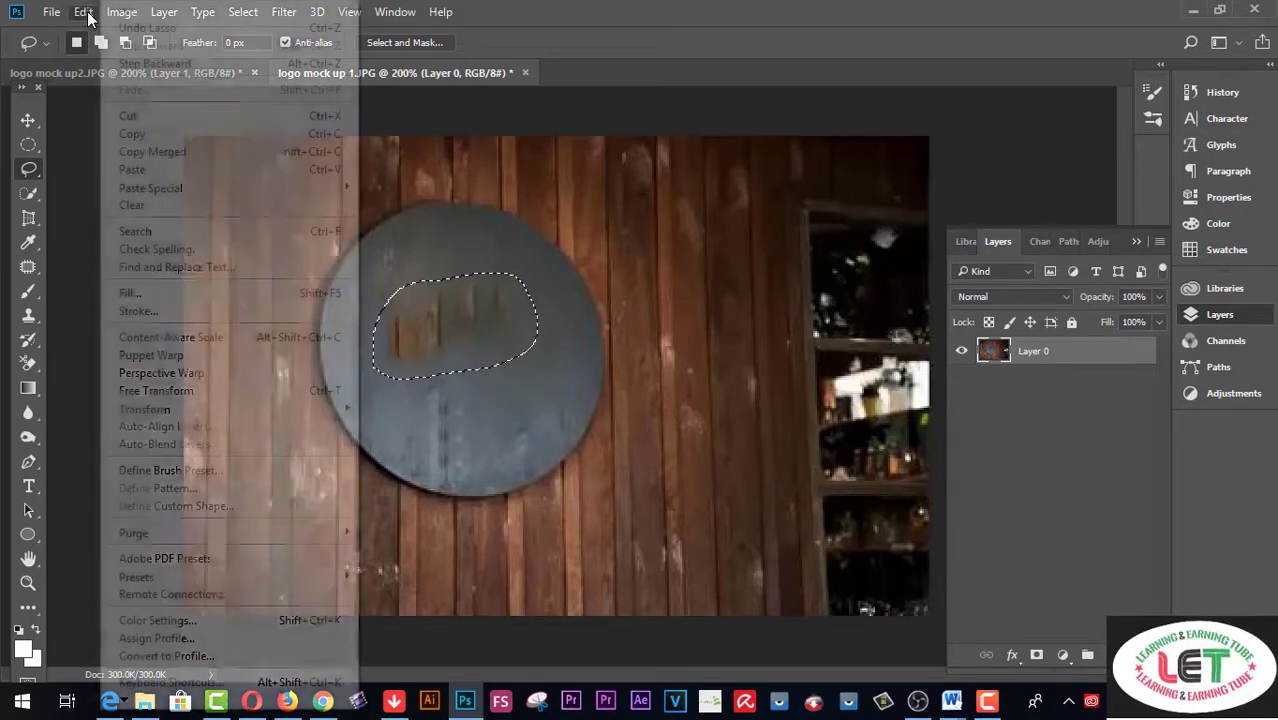
left_click(150, 296)
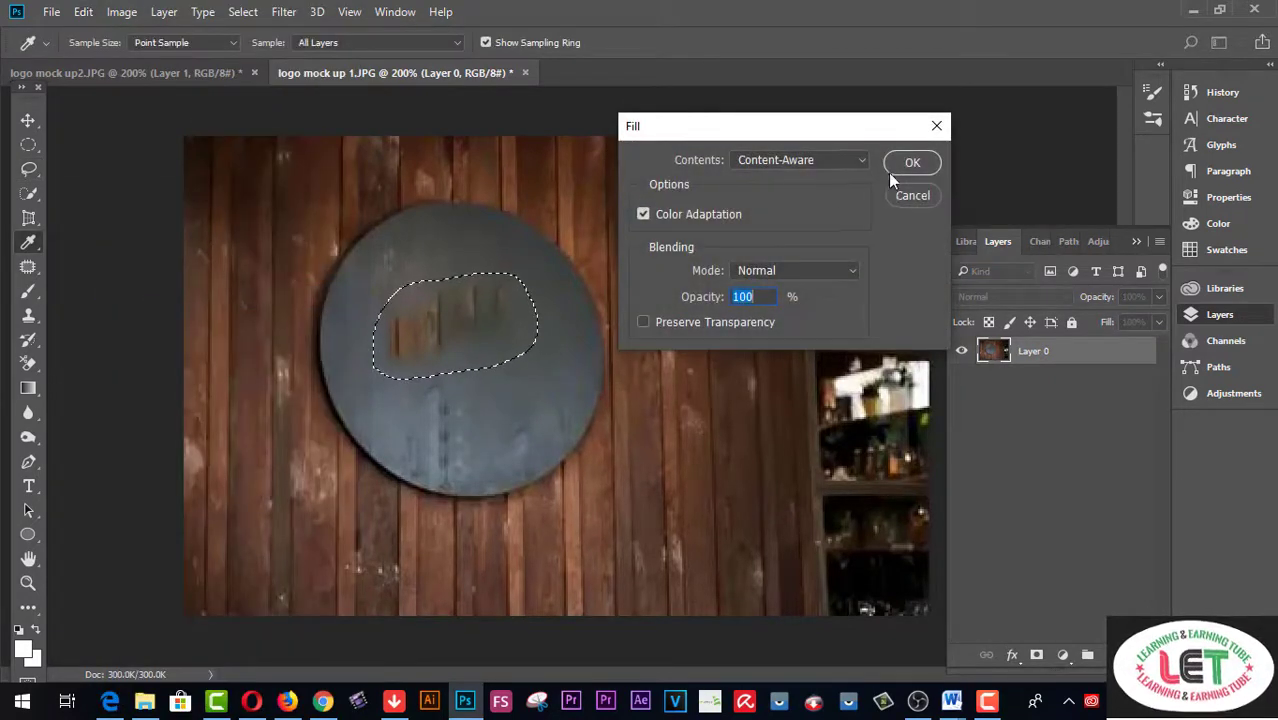
left_click(911, 163)
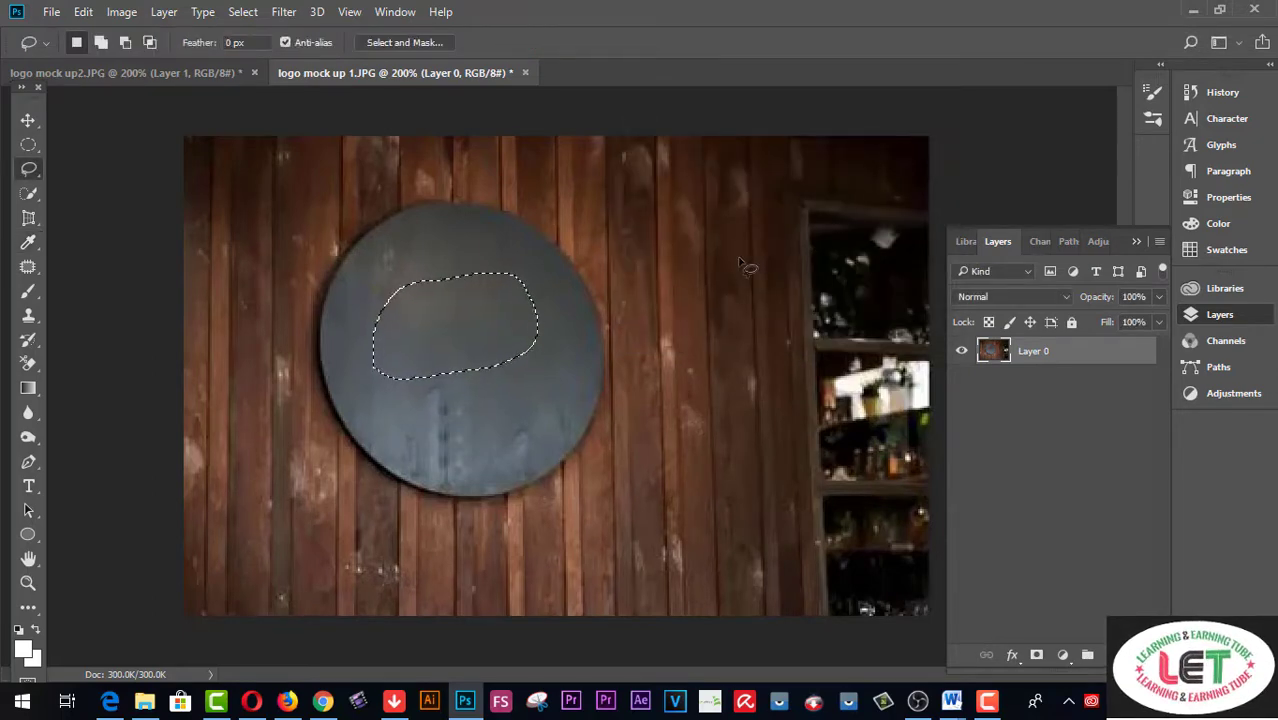
key("ctrl+d")
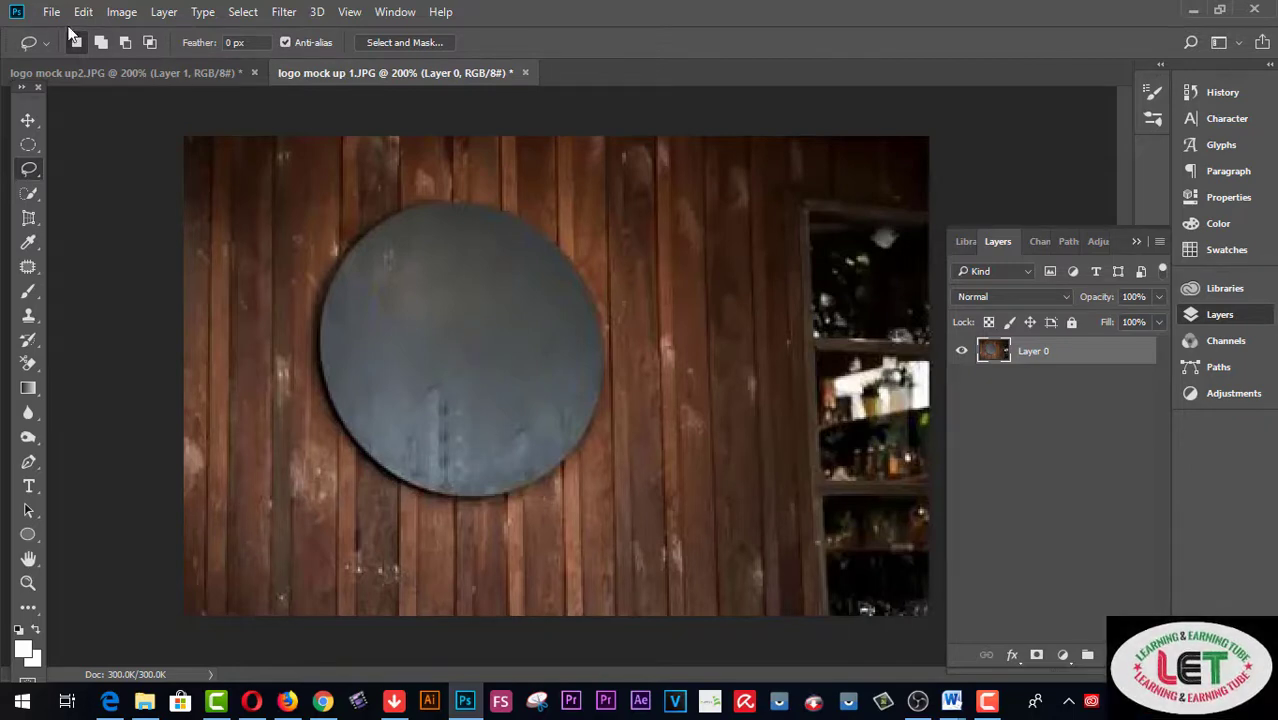
Step: Open the learning & earning tube logo PNG from the LOWER THIRD PSD & png folder
left_click(49, 12)
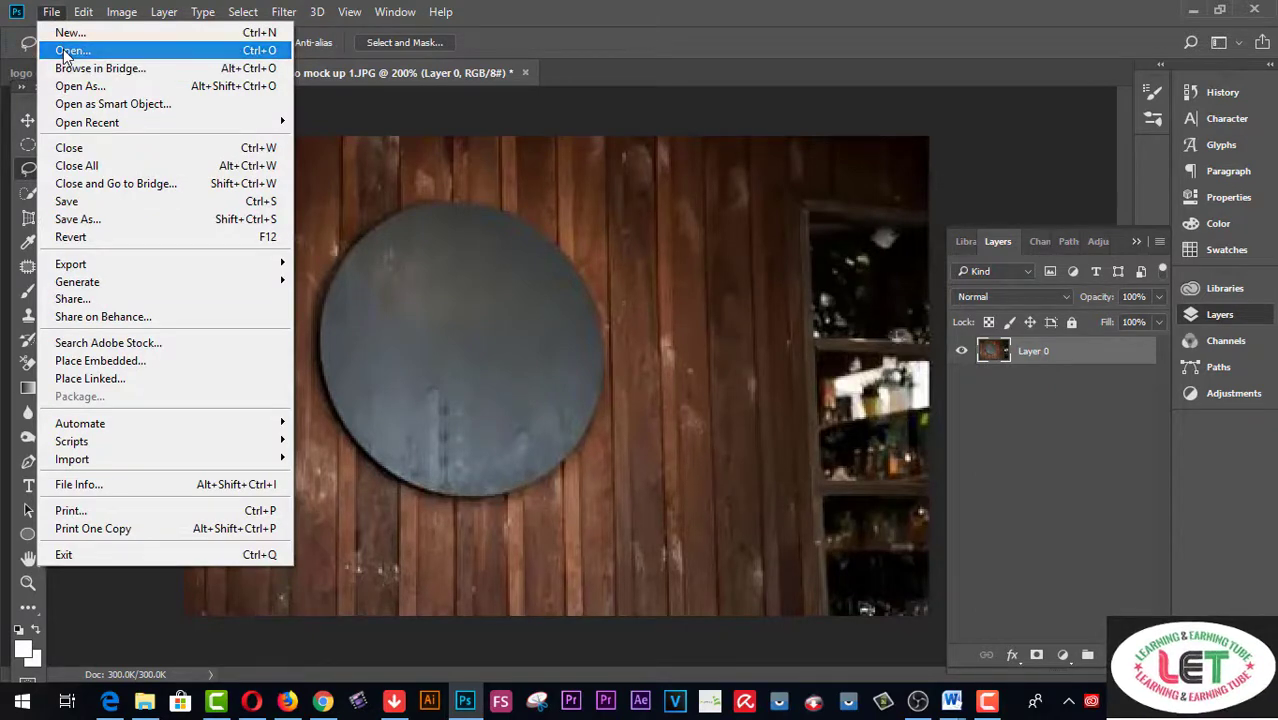
left_click(63, 50)
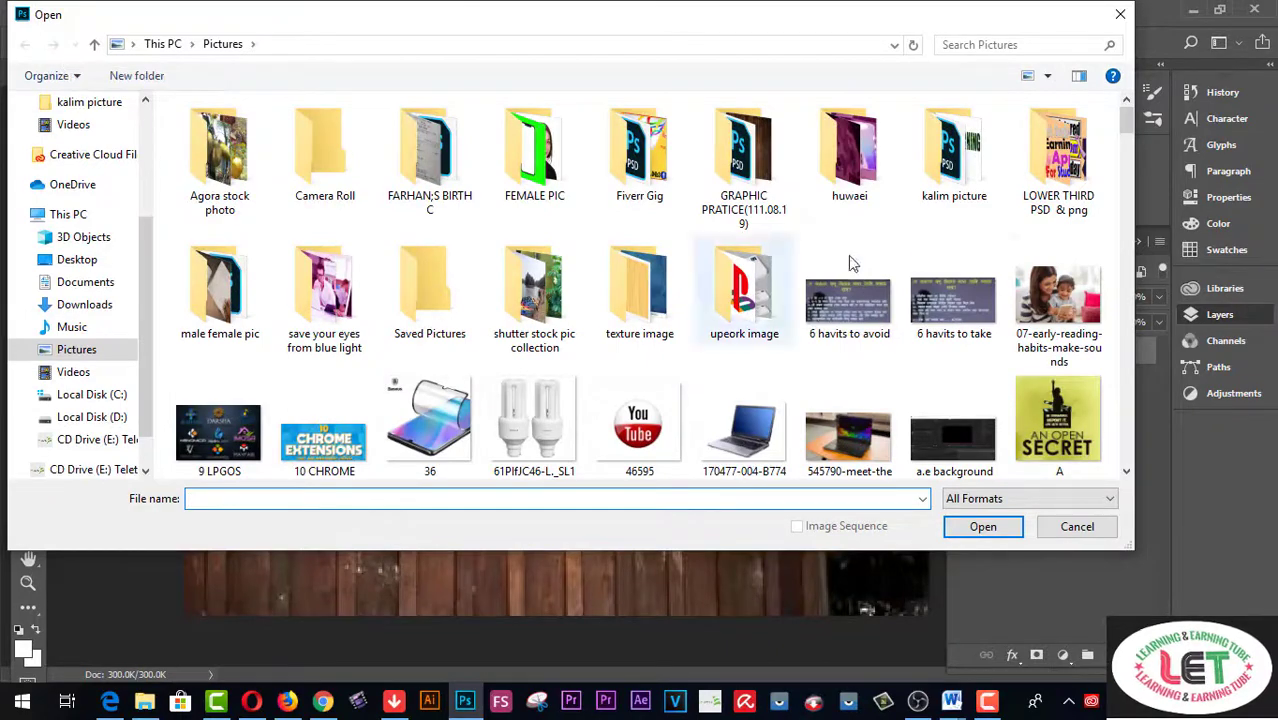
double_click(1072, 190)
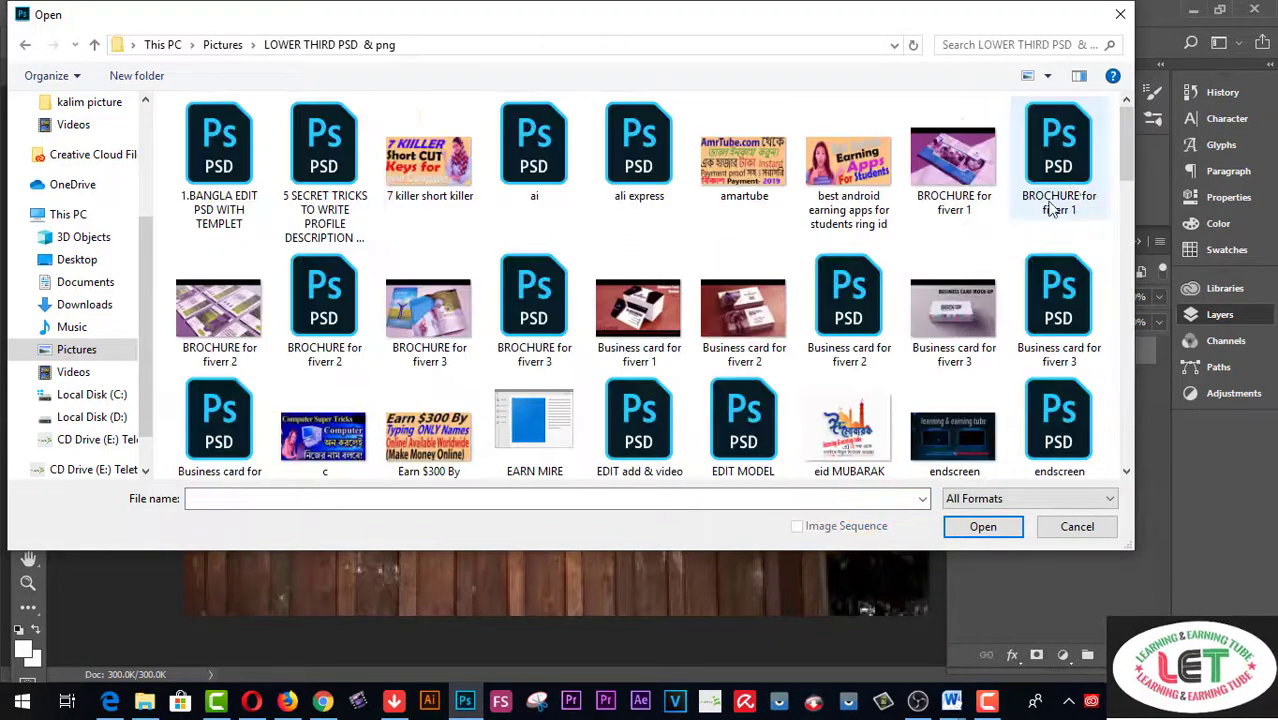
scroll(949, 372, "down", 3)
scroll(945, 340, "down", 3)
scroll(936, 314, "down", 5)
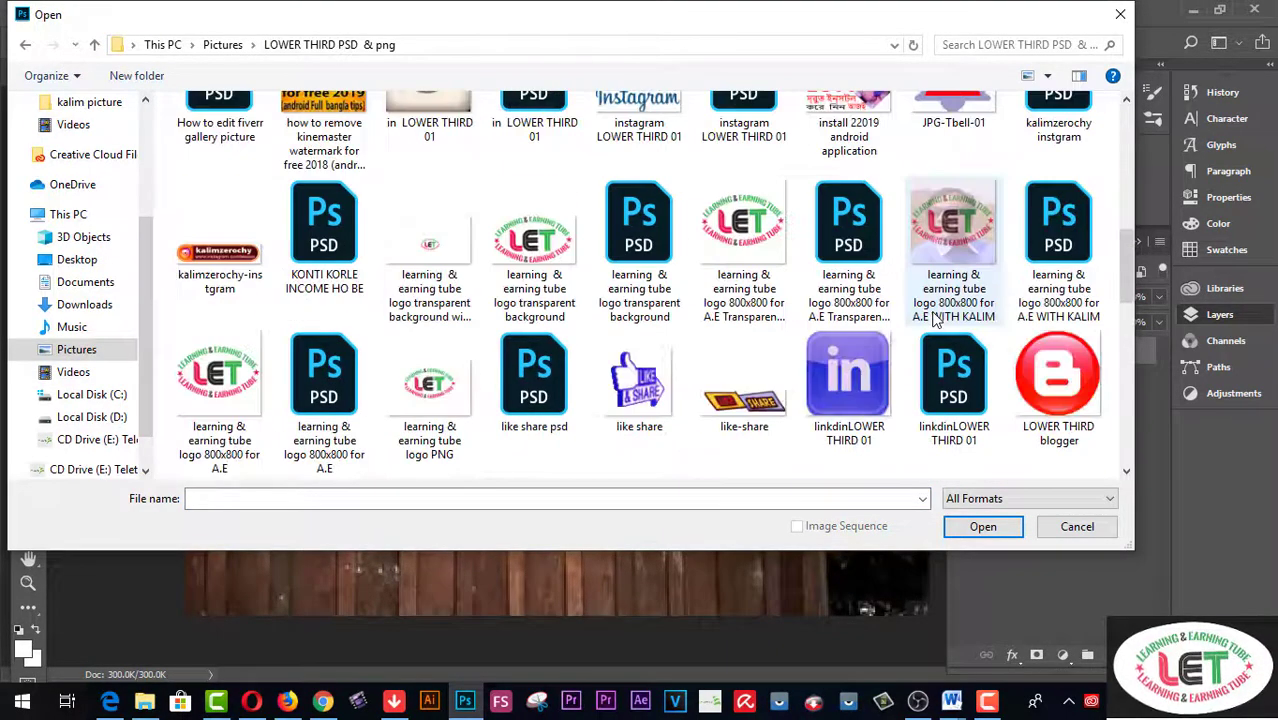
left_click(942, 245)
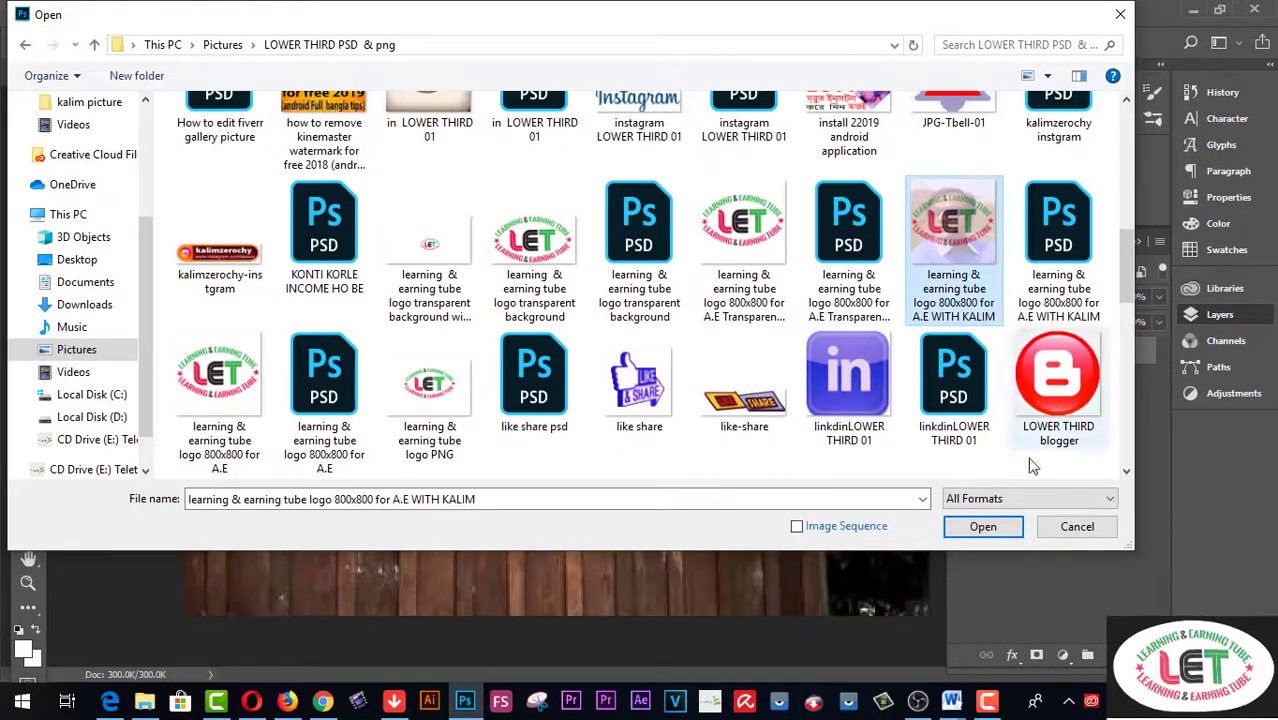
left_click(986, 528)
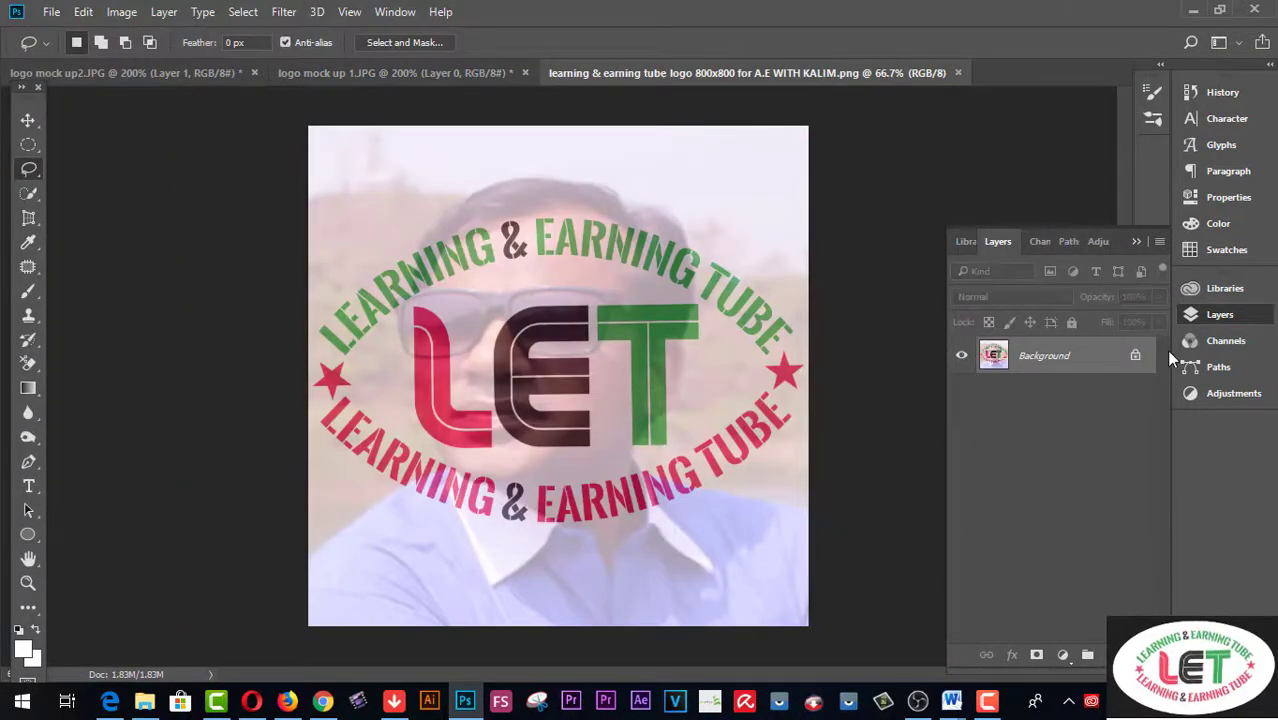
Step: Unlock the logo's Background layer and drag it into the logo mock up 1 document
left_click(1137, 357)
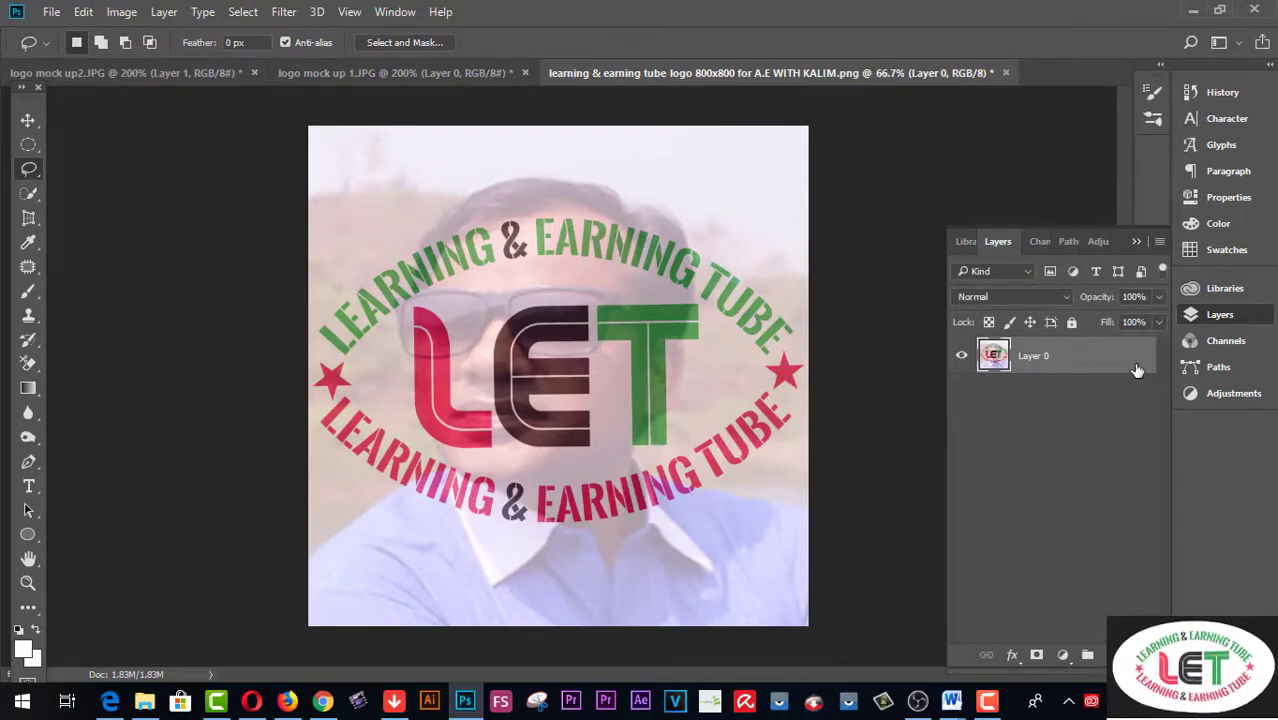
left_click(28, 120)
mouse_move(684, 418)
left_mouse_down()
mouse_move(308, 92)
mouse_move(476, 362)
left_mouse_up()
mouse_move(462, 308)
left_mouse_down()
mouse_move(385, 327)
mouse_move(493, 291)
mouse_move(505, 437)
left_mouse_up()
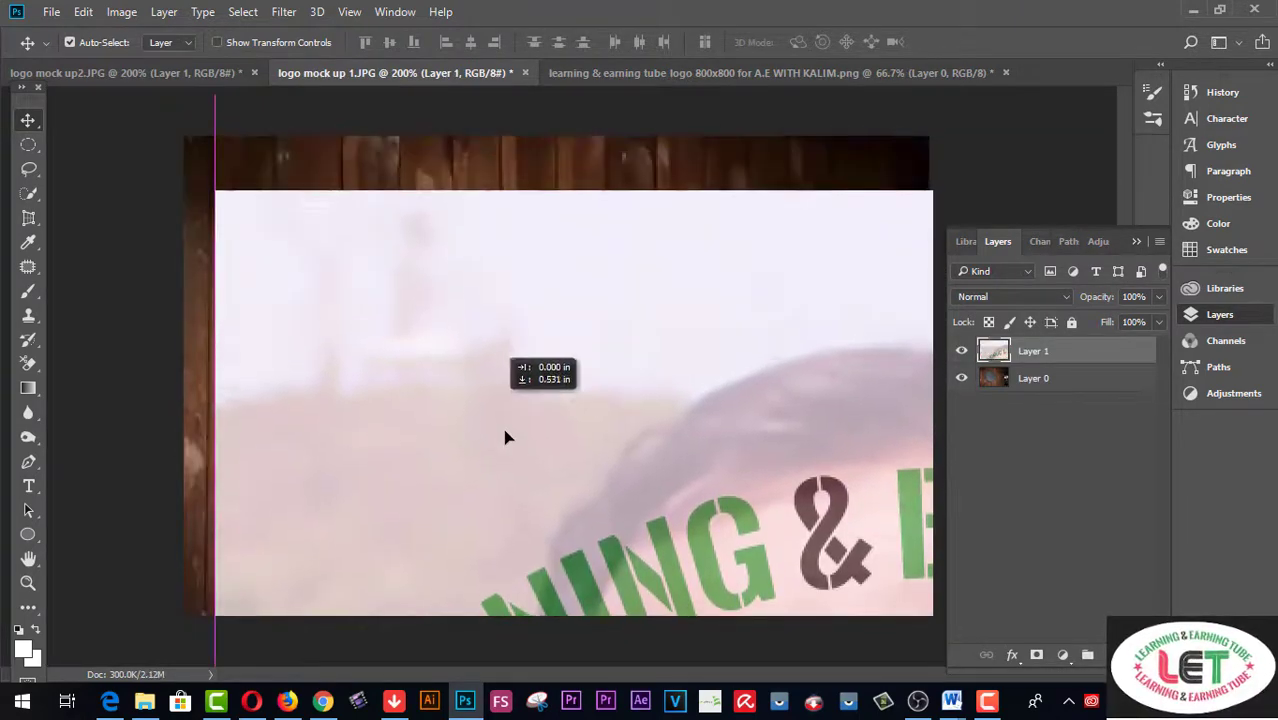
key("ctrl")
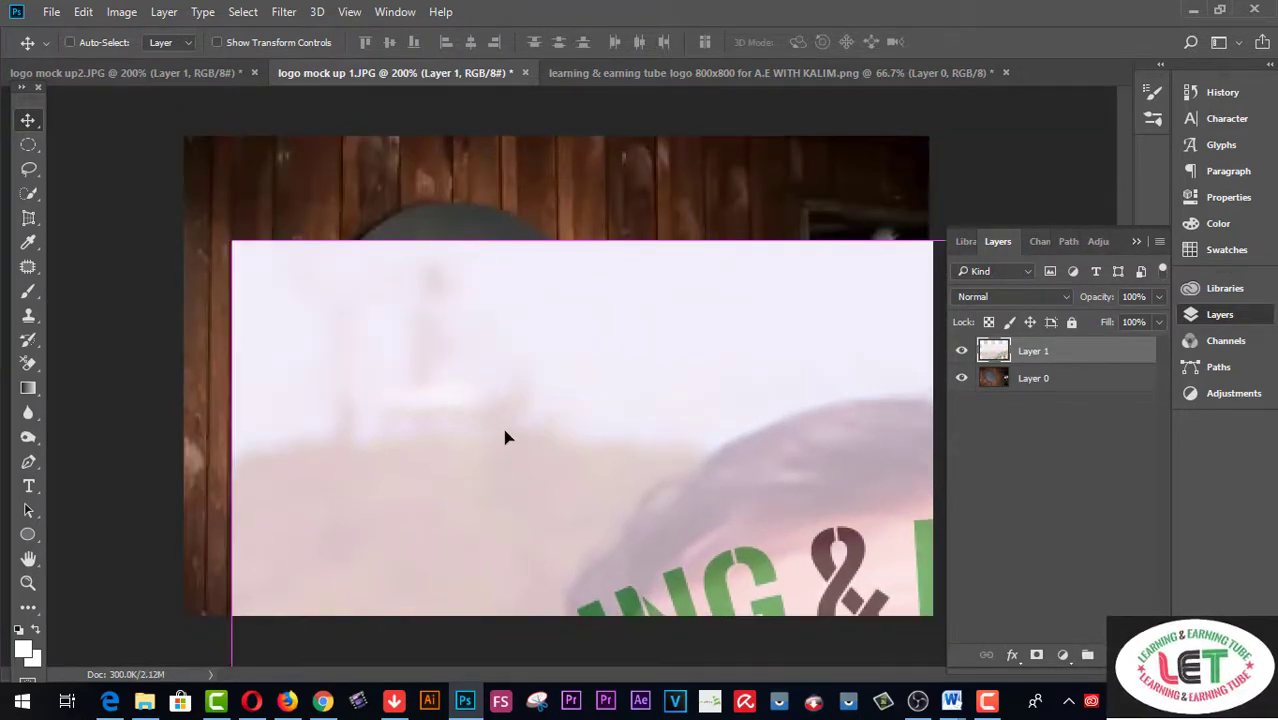
key("ctrl+t")
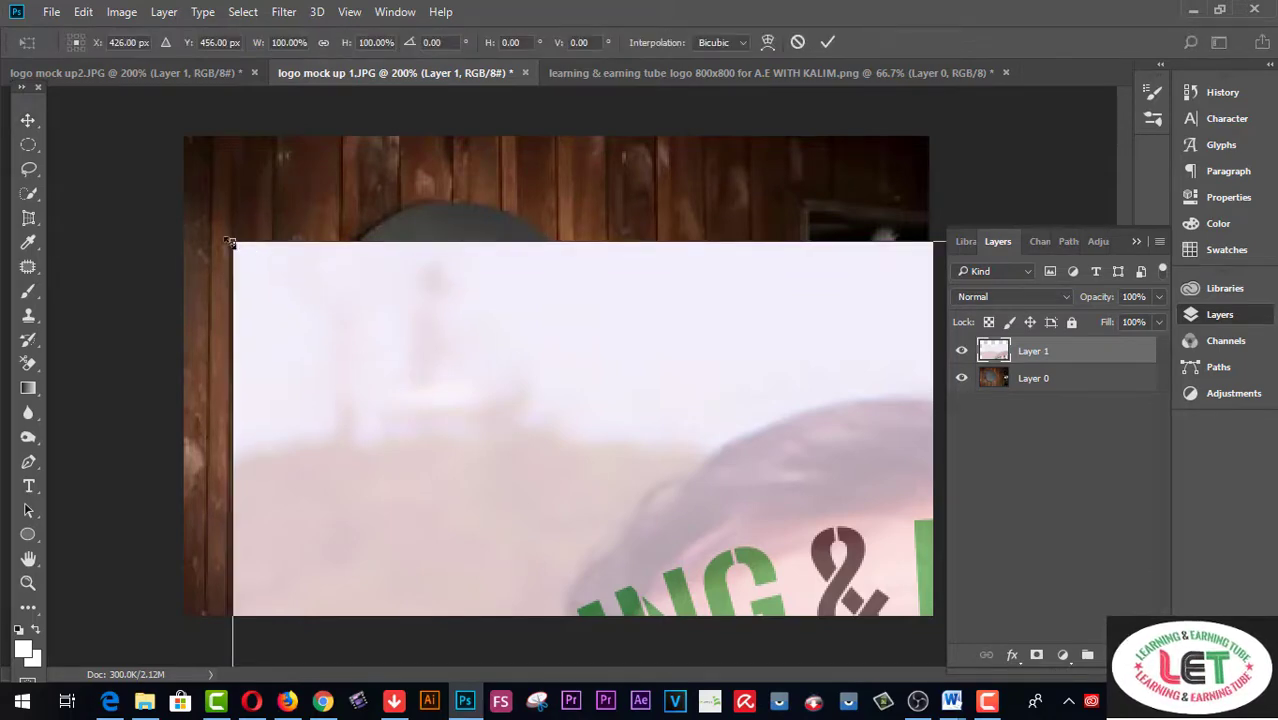
Step: Scale the LET logo to about 10%, centre it on the round sign, and apply the transform
left_click_drag(230, 243, 645, 470)
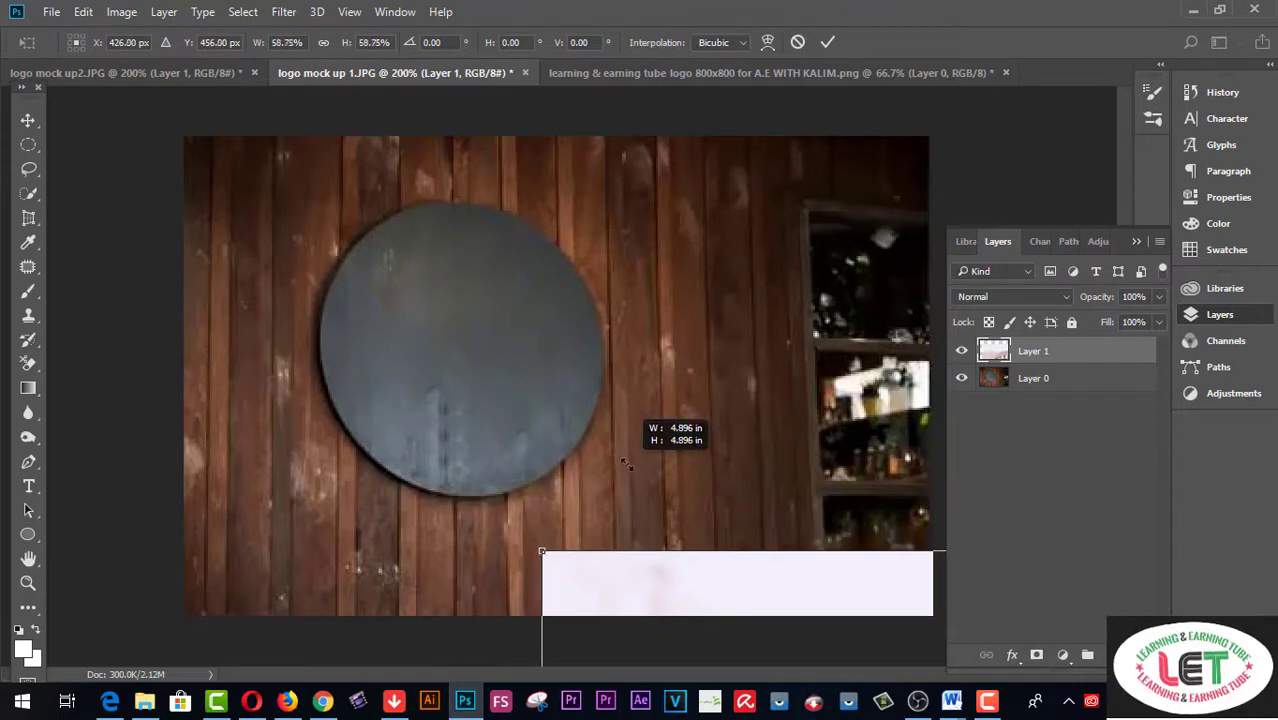
left_click_drag(857, 591, 560, 162)
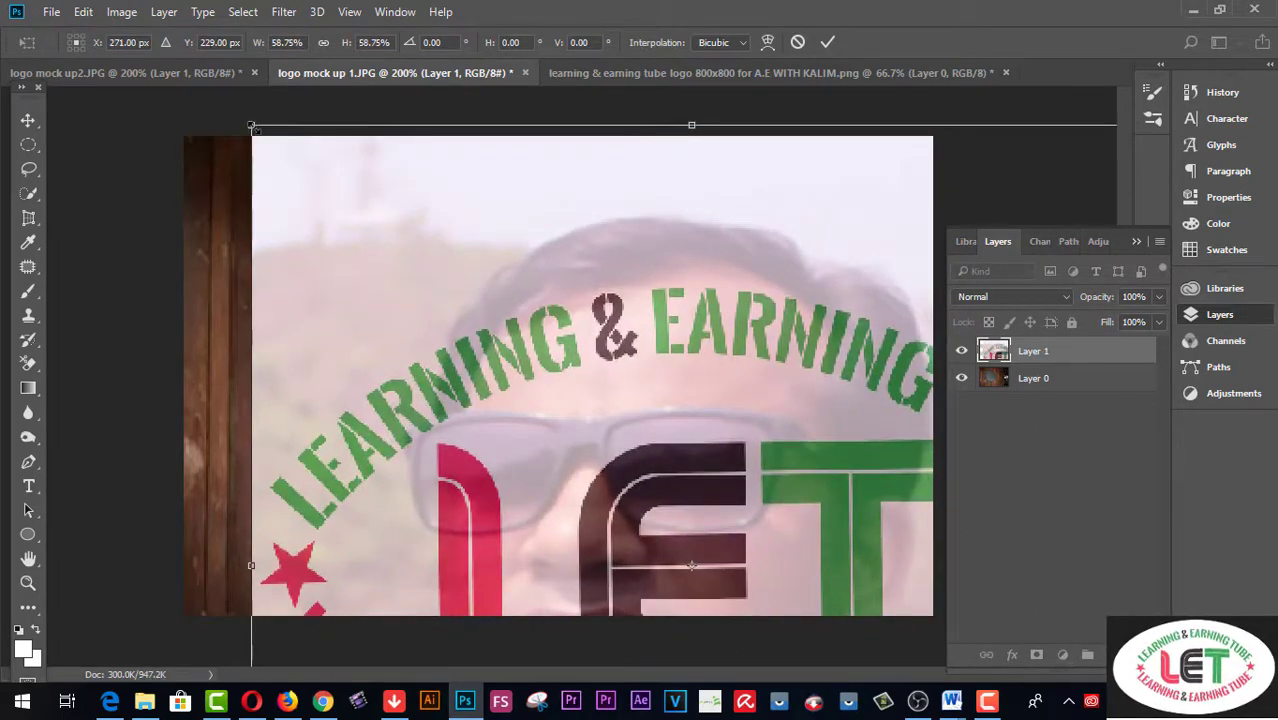
left_click_drag(251, 127, 668, 440)
mouse_move(695, 555)
left_mouse_down()
mouse_move(525, 350)
mouse_move(465, 335)
left_mouse_up()
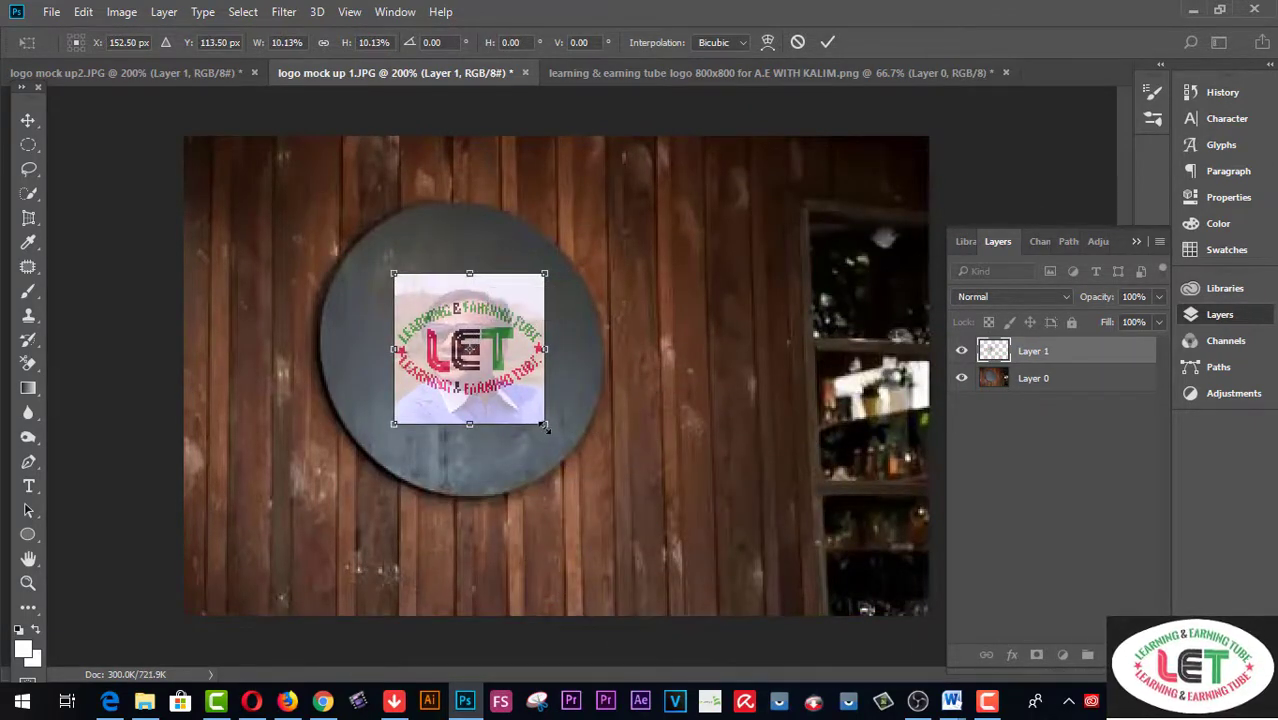
left_click_drag(544, 426, 529, 408)
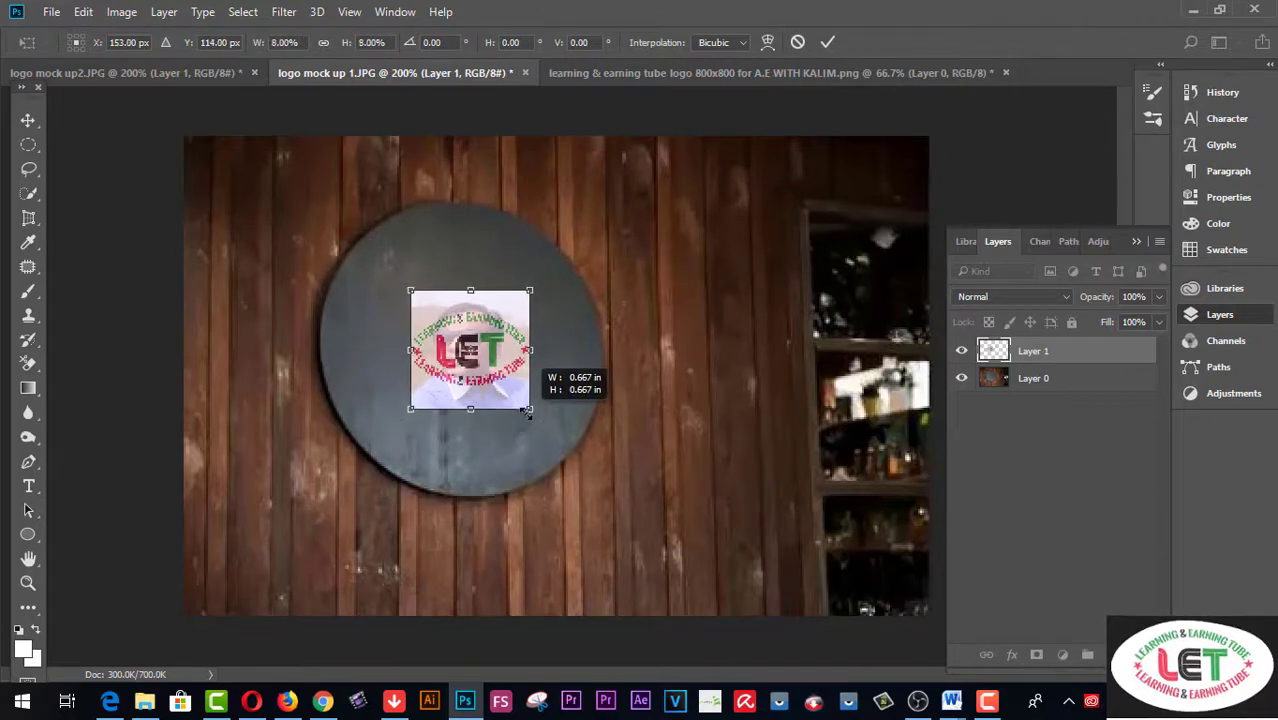
left_click_drag(494, 343, 485, 349)
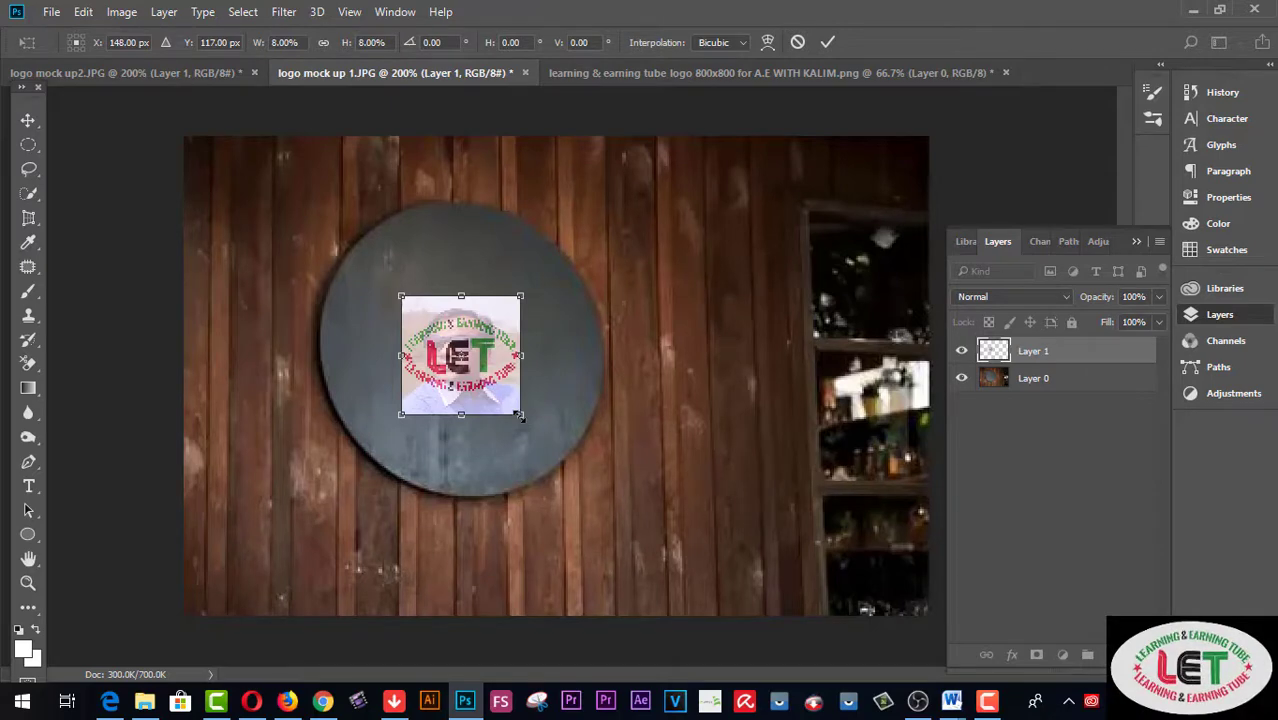
mouse_move(518, 415)
left_mouse_down()
mouse_move(533, 425)
mouse_move(503, 391)
left_mouse_up()
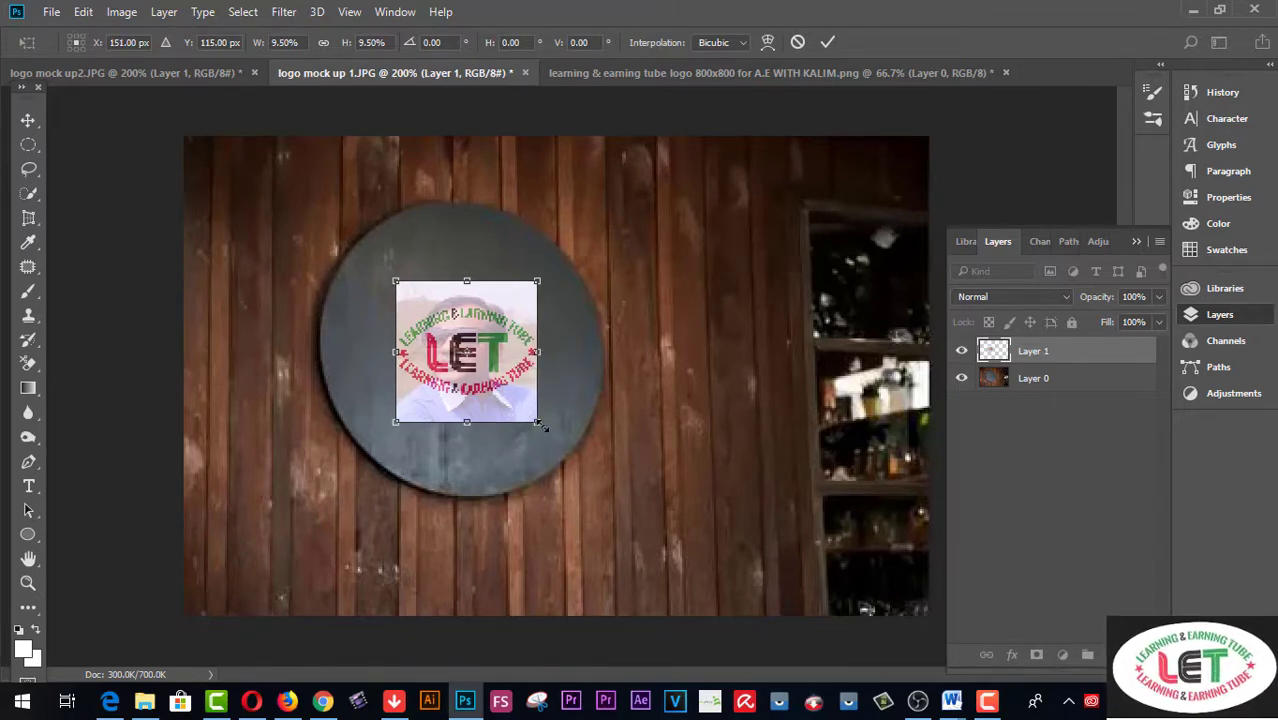
left_click_drag(540, 424, 517, 395)
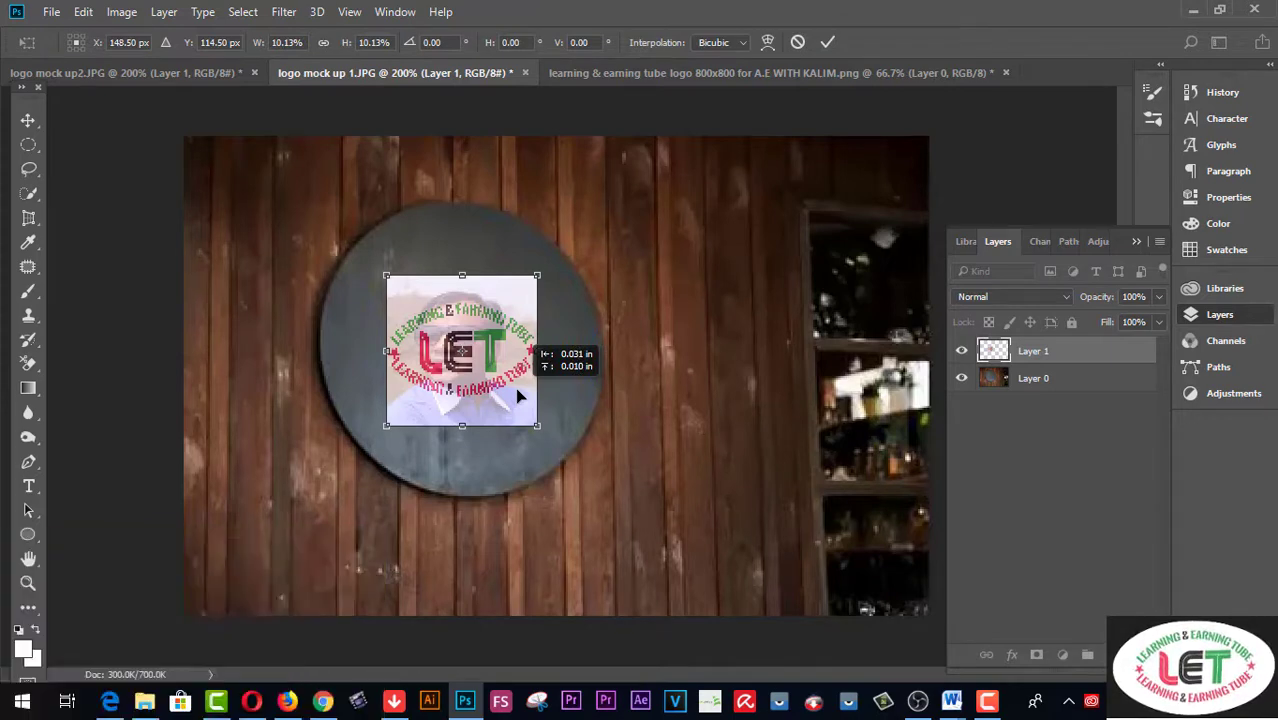
left_click_drag(517, 396, 517, 395)
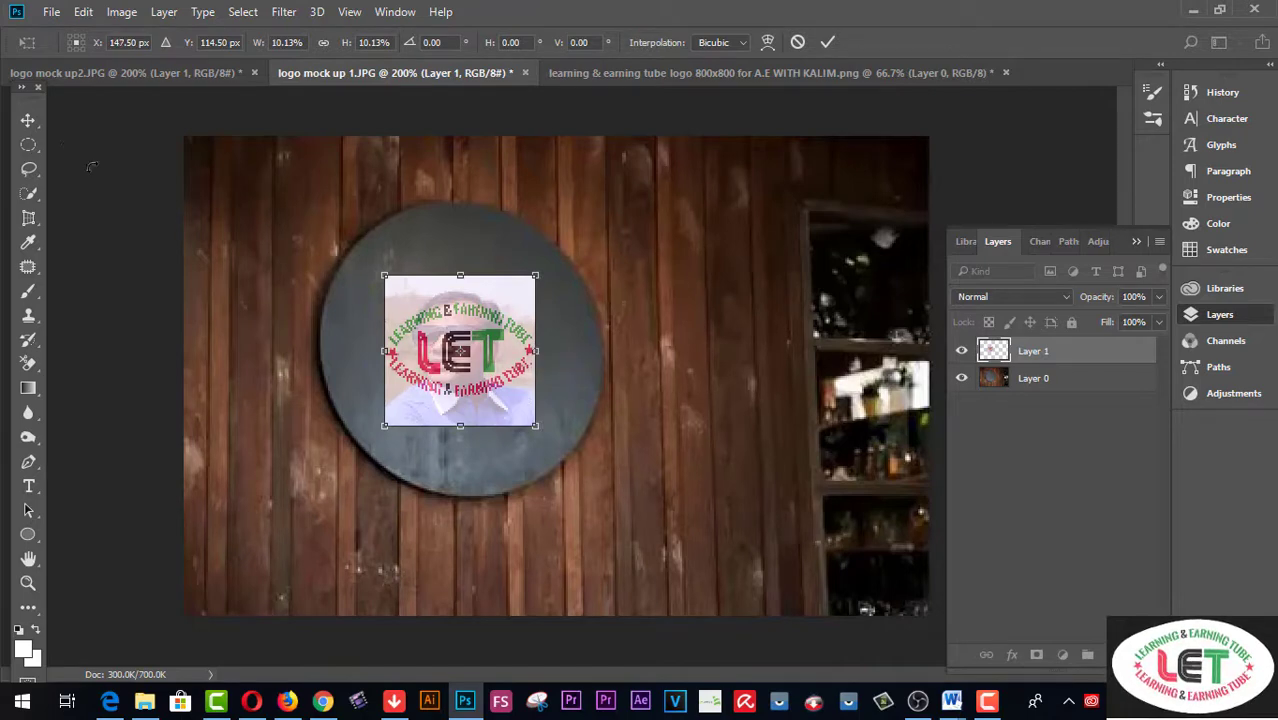
left_click(29, 121)
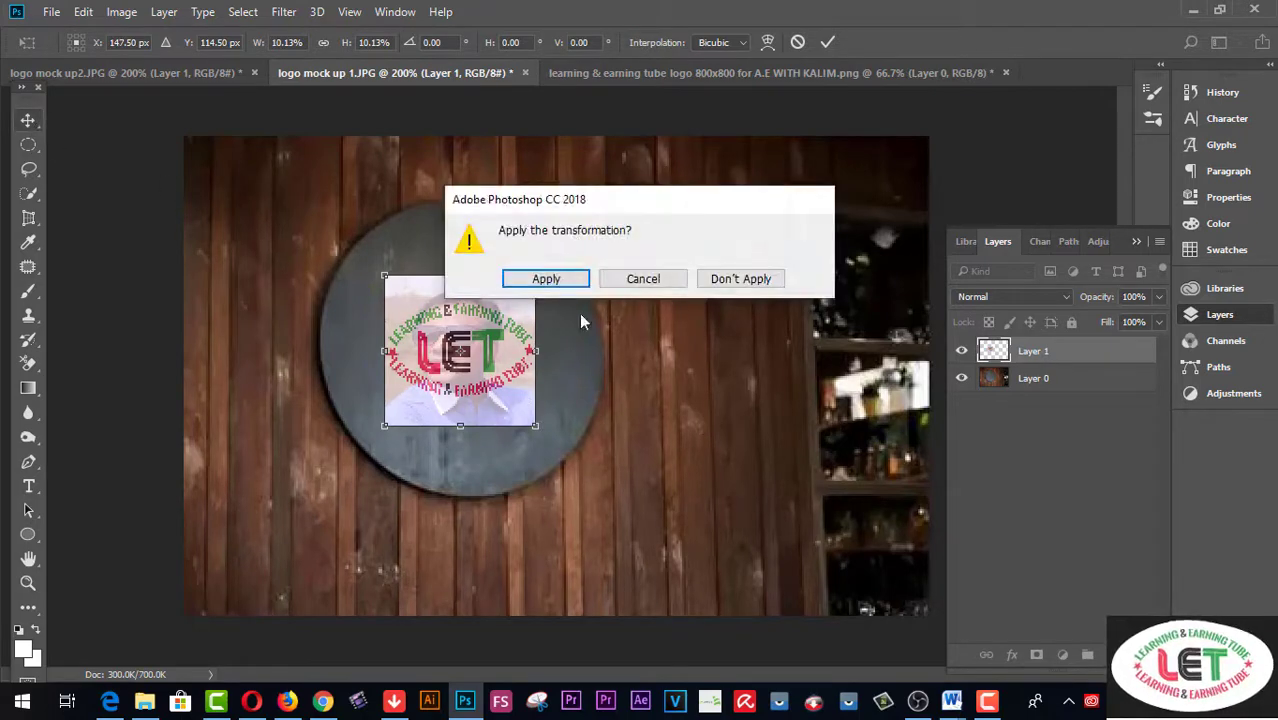
left_click(558, 280)
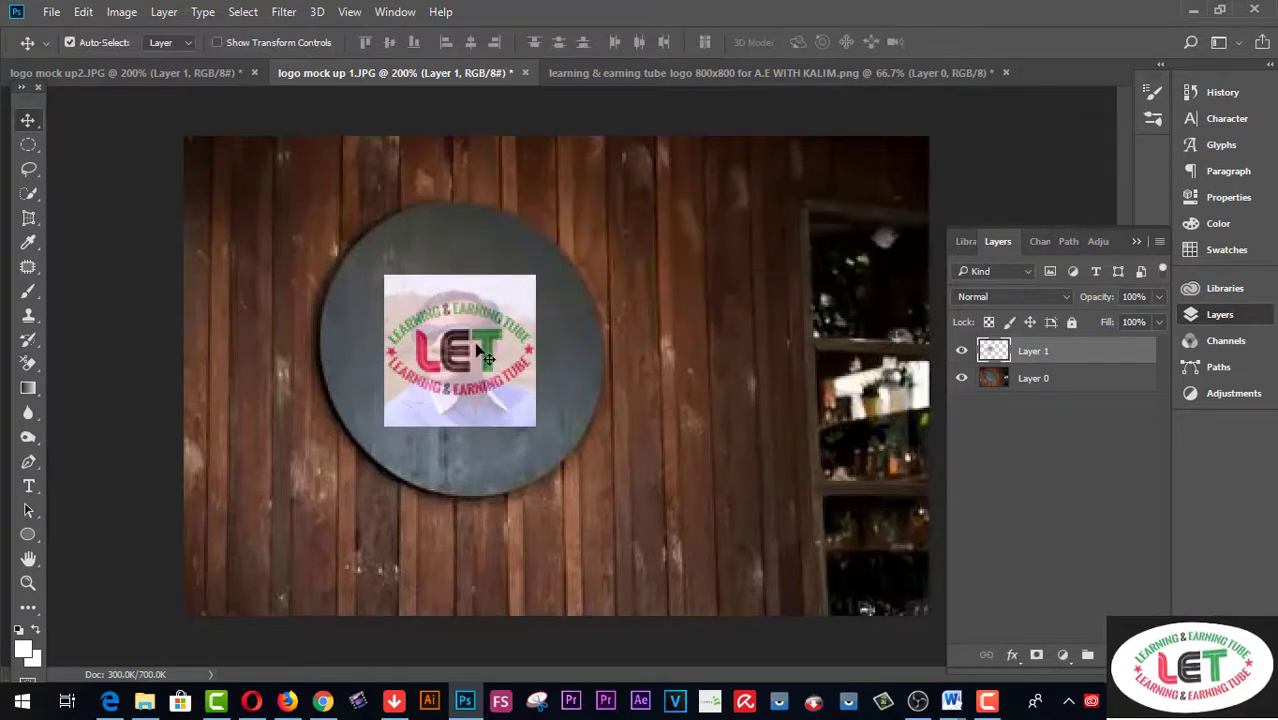
Step: Duplicate the LET logo layer (Layer 1) so Layer 1 copy sits above it, using Ctrl+J
left_click_drag(477, 351, 477, 351)
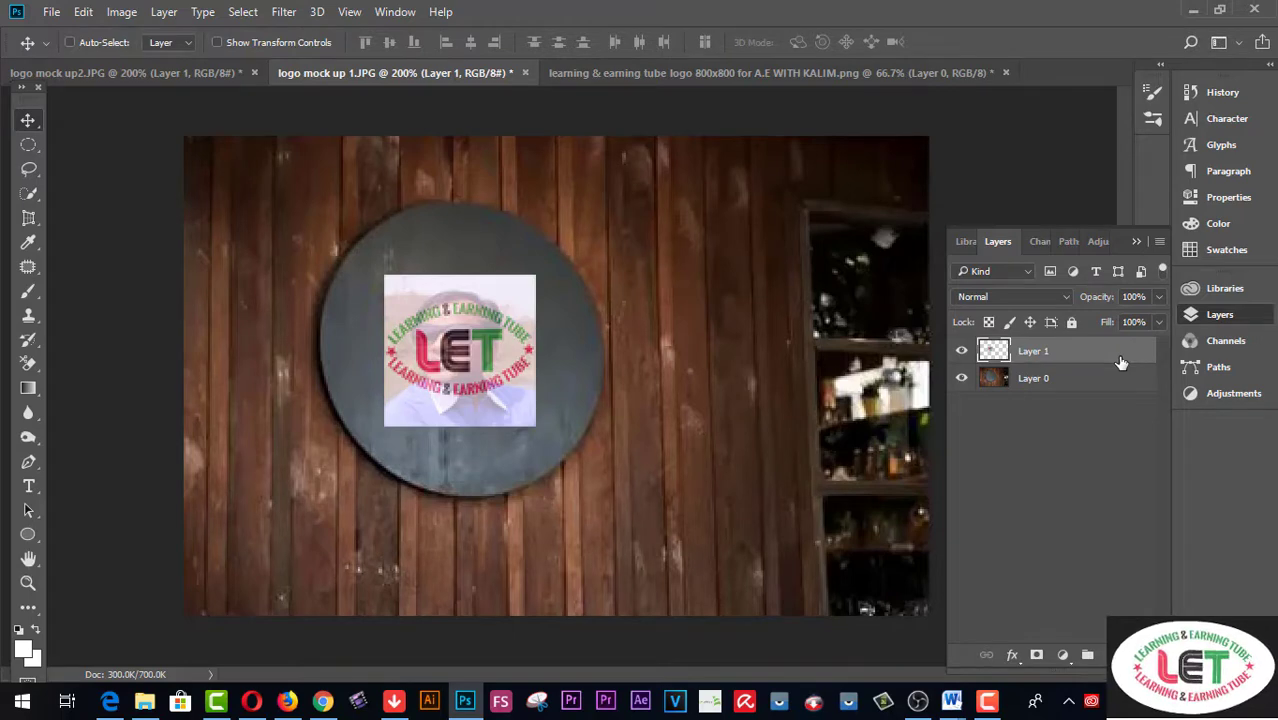
key("ctrl+j")
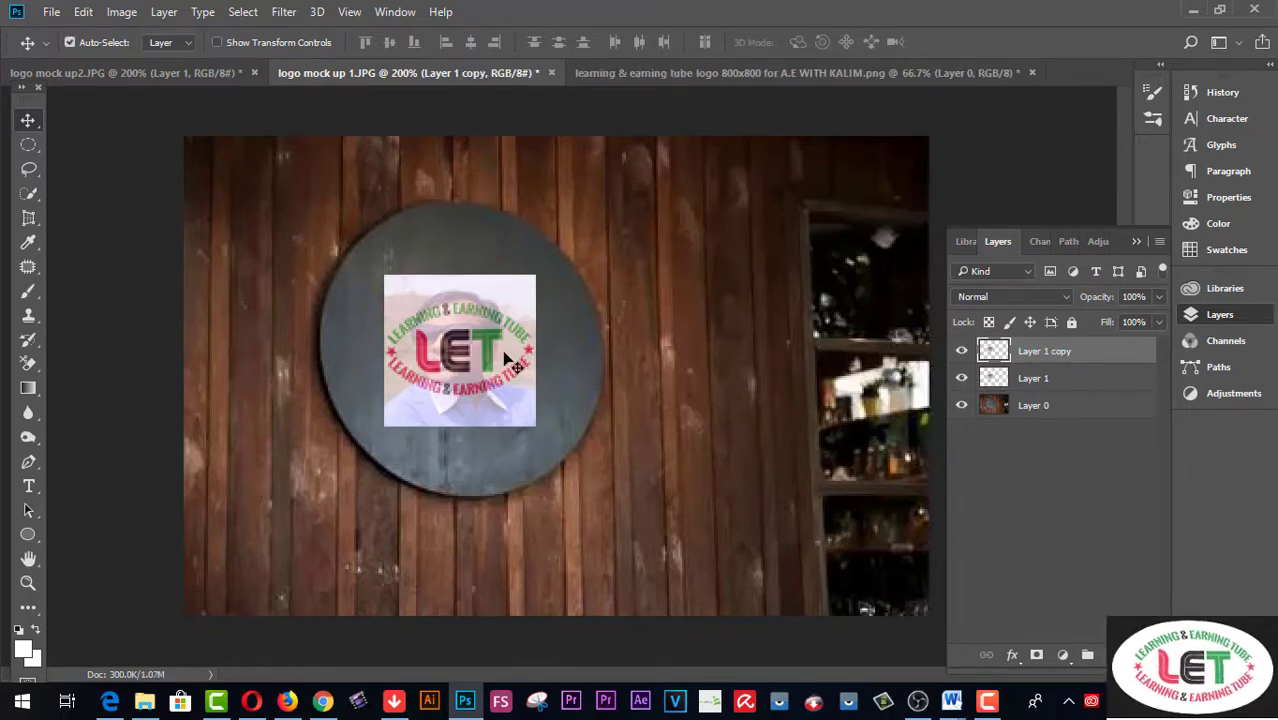
Step: In the logo copy's Layer Style, enable stroke, inner shadow and inner glow, dropping the bevel
double_click(1142, 359)
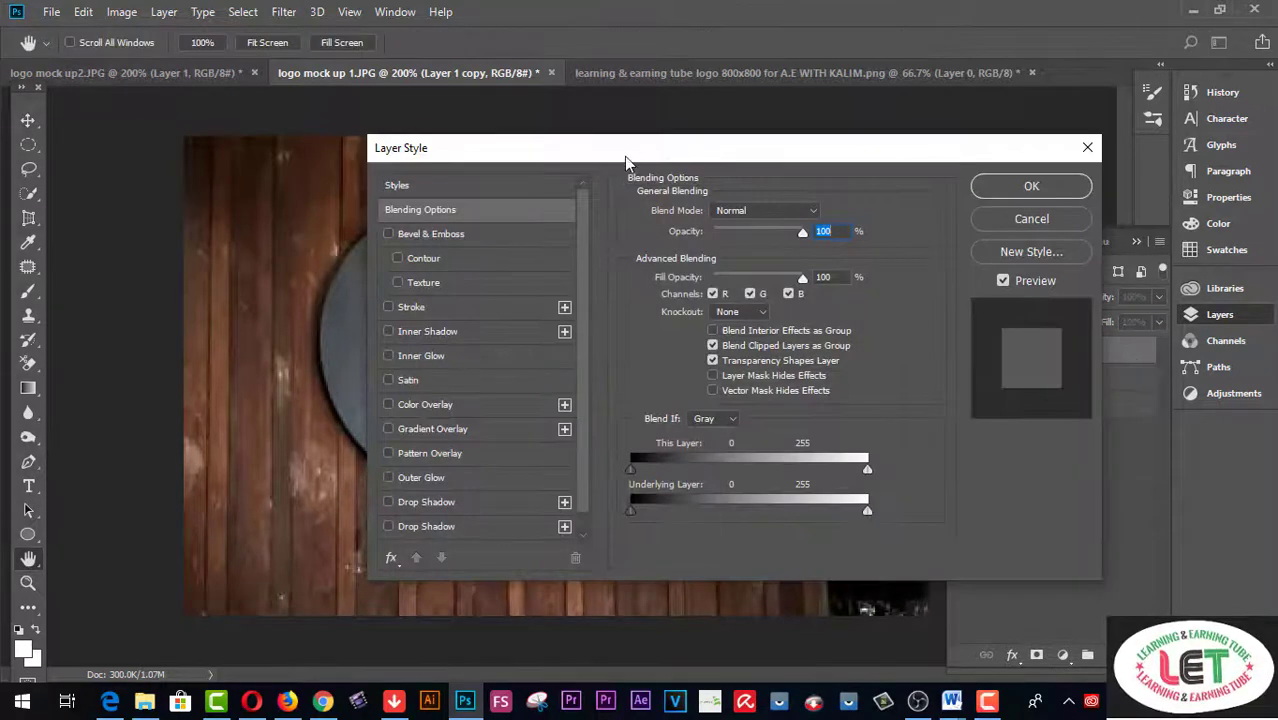
left_click_drag(624, 156, 894, 122)
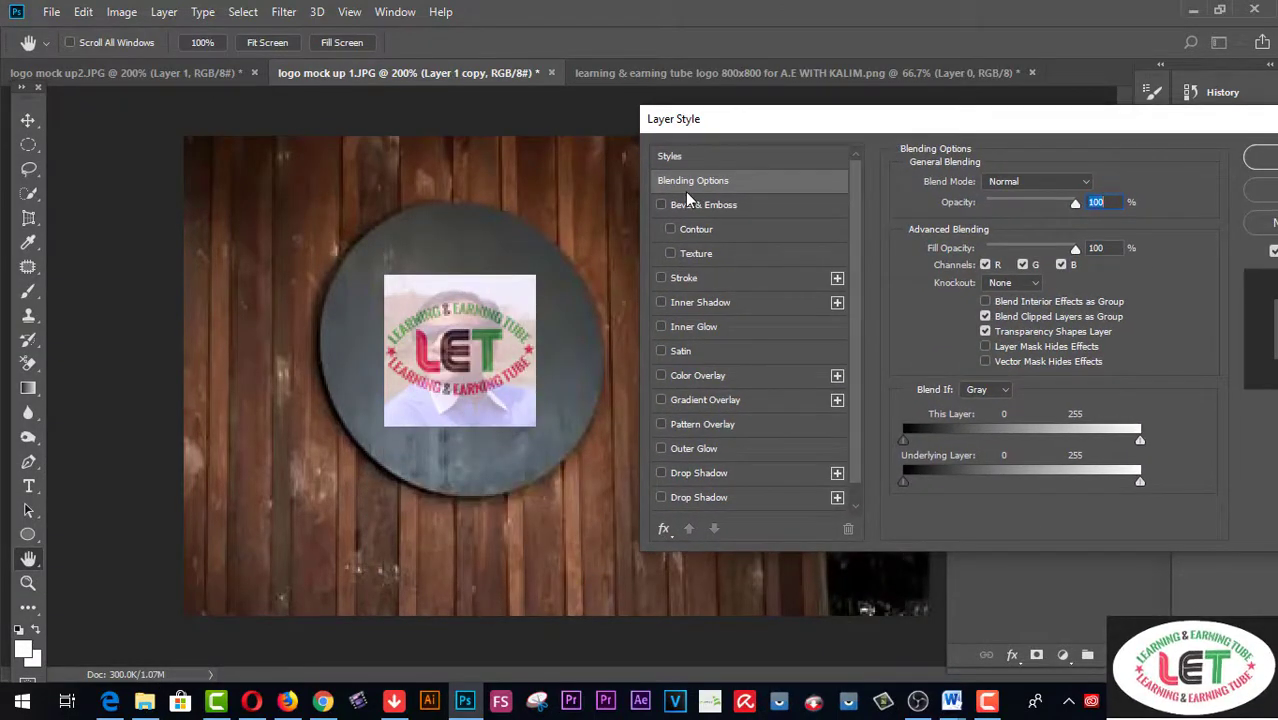
left_click(661, 278)
left_click(661, 302)
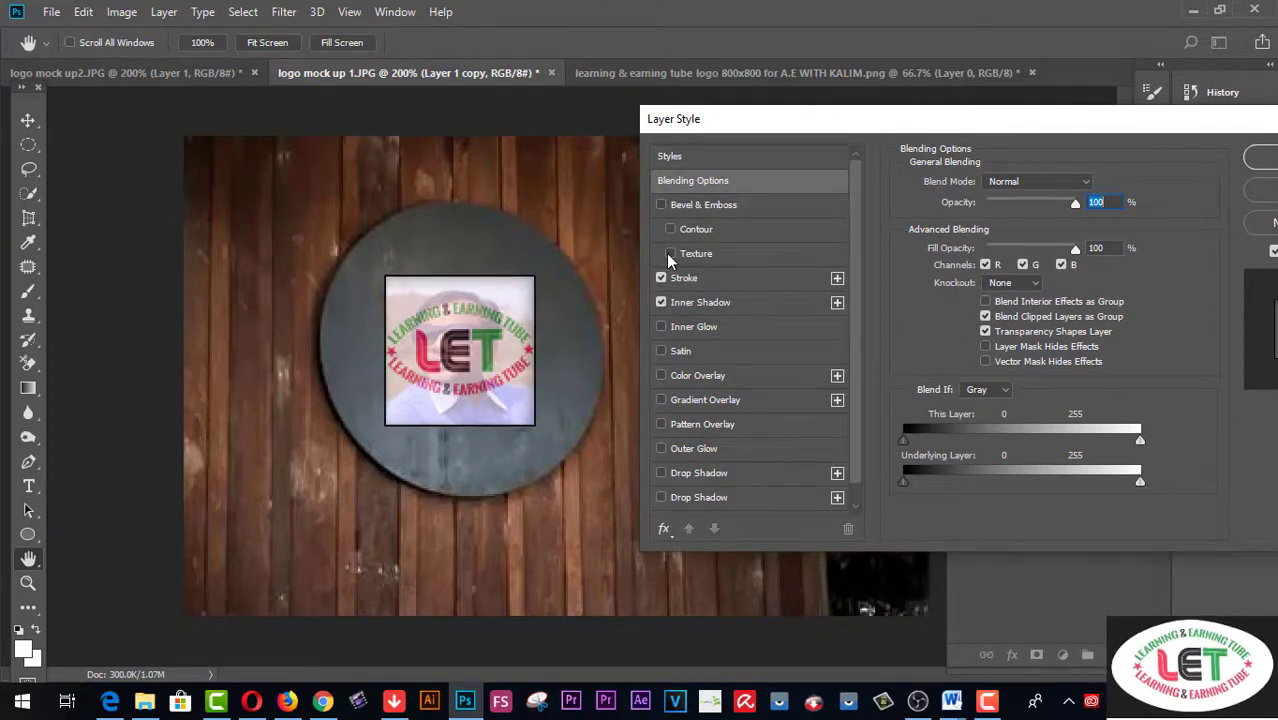
left_click(669, 255)
left_click(670, 254)
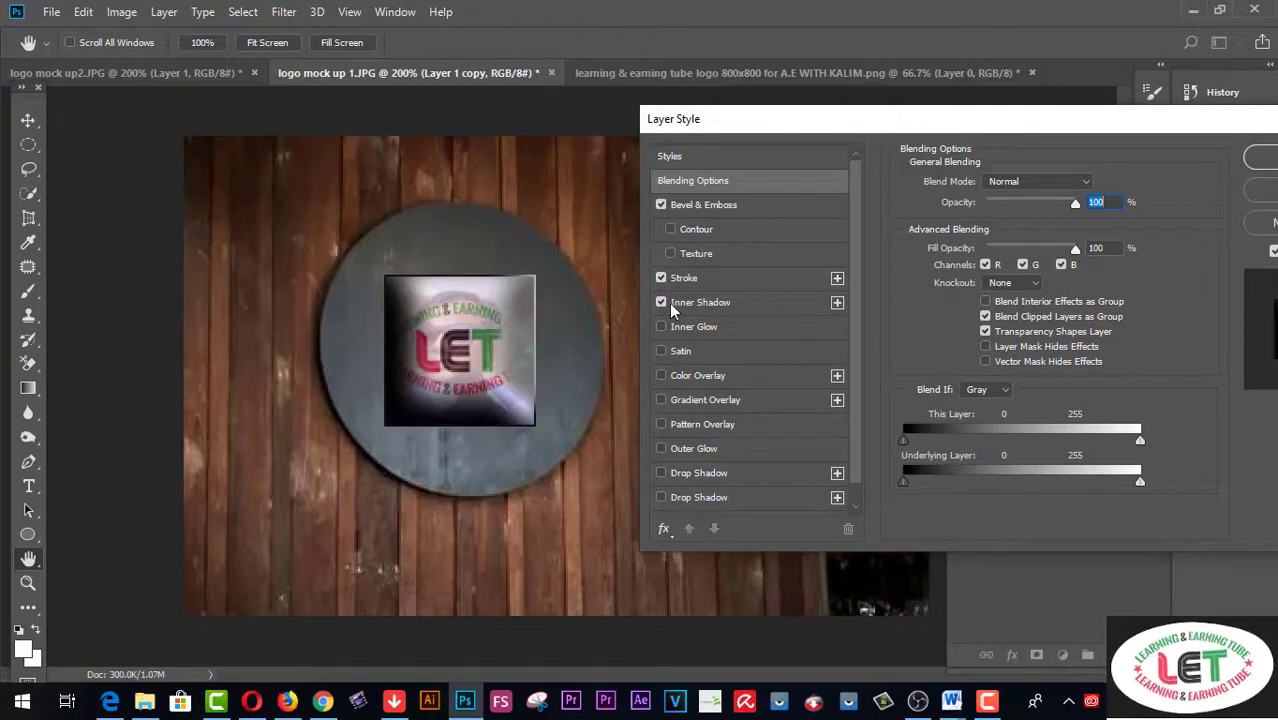
left_click(661, 327)
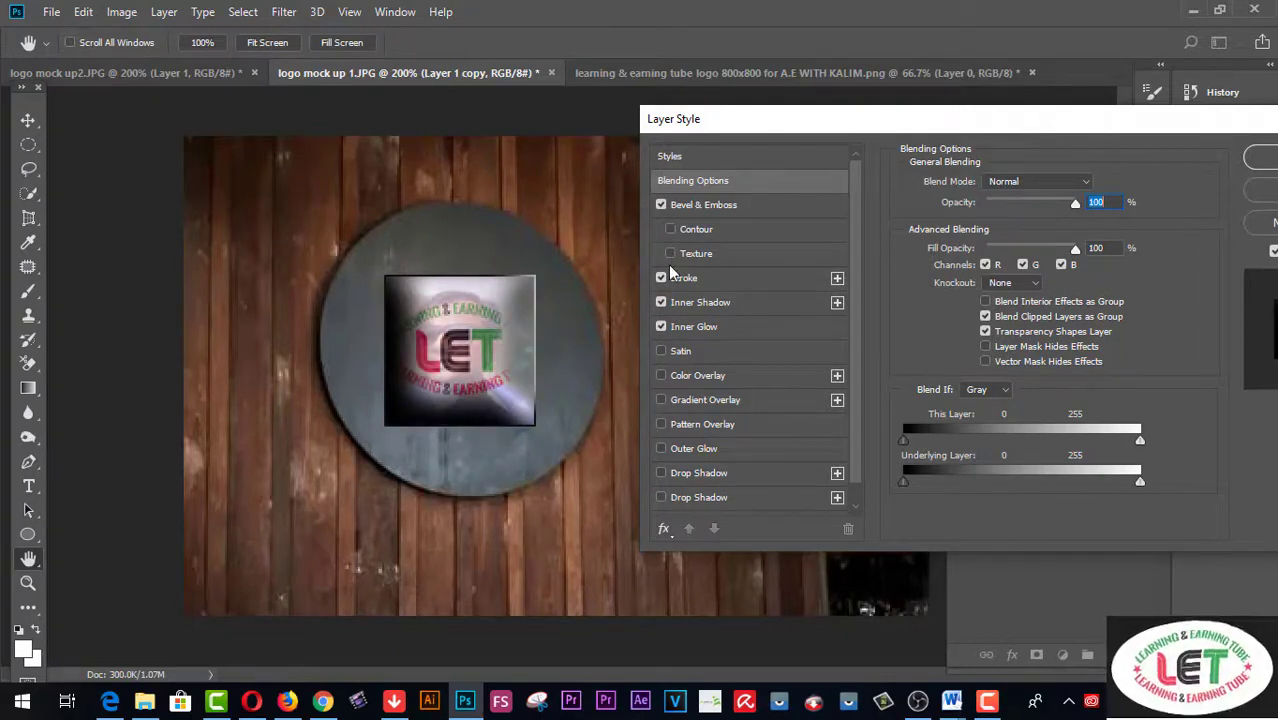
left_click(661, 205)
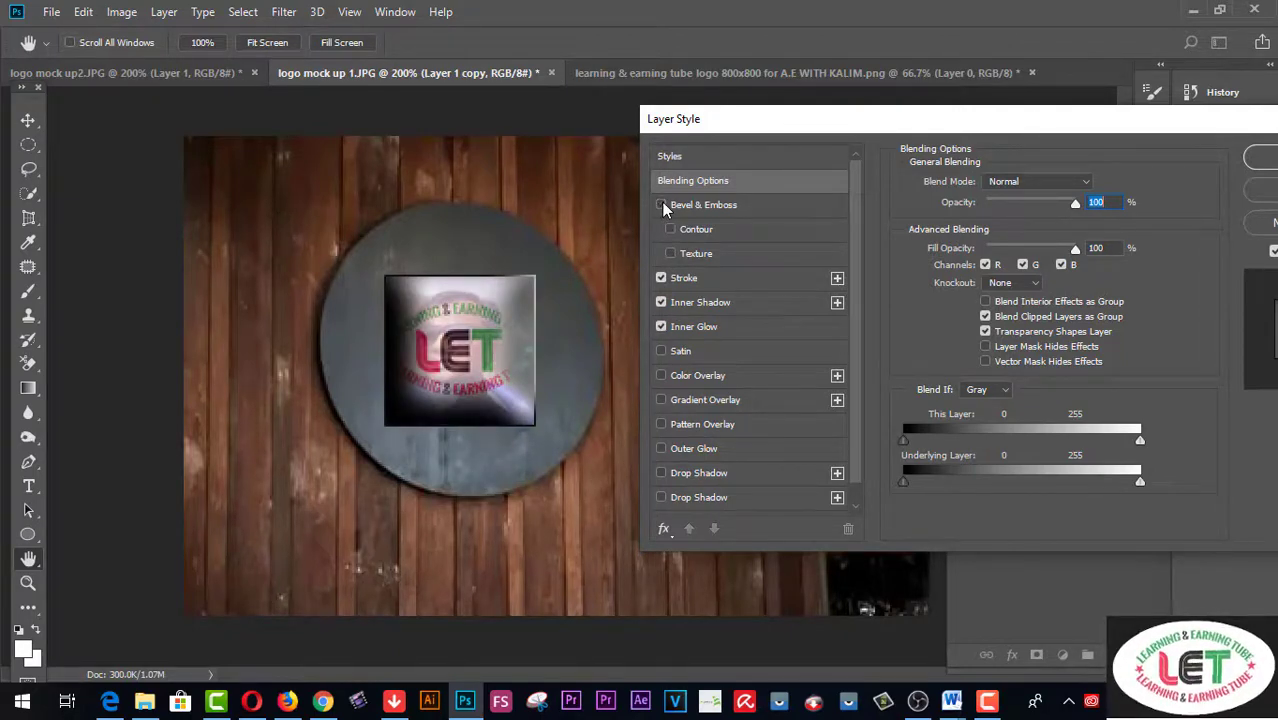
Step: Remove the gradient overlay and add outer glow and a drop shadow to the logo copy
left_click(660, 376)
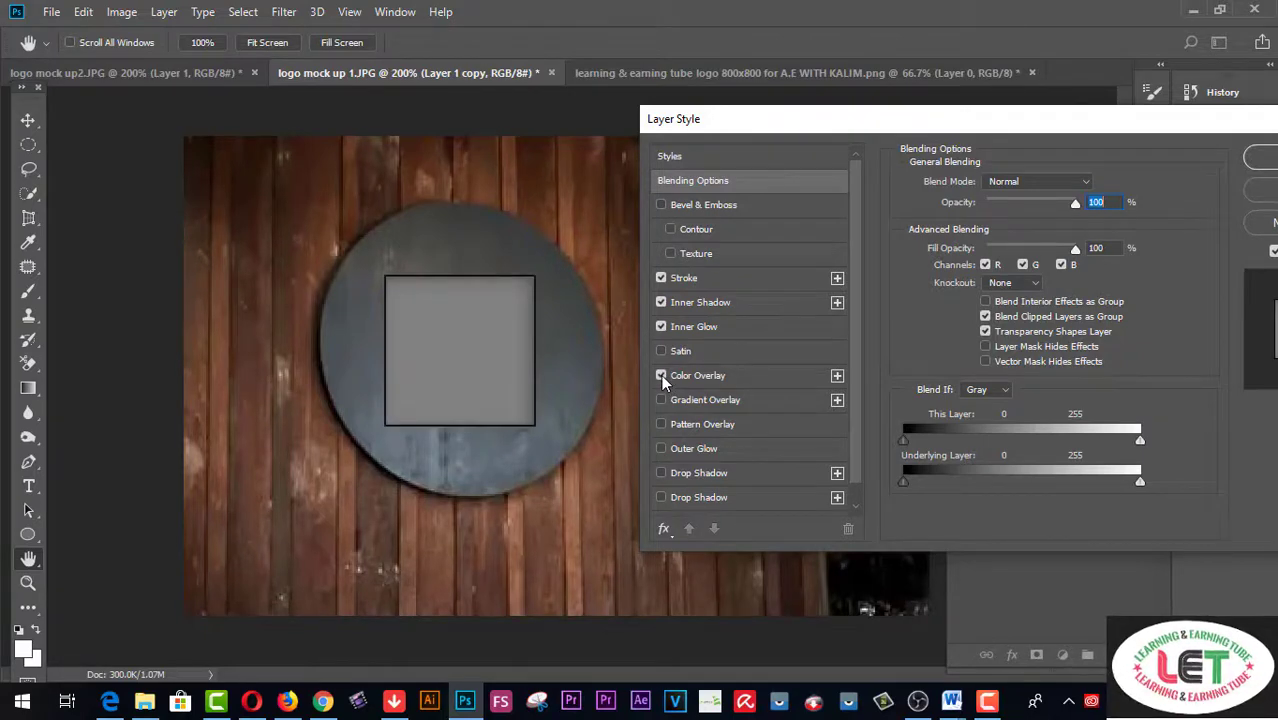
left_click(661, 375)
left_click(661, 351)
left_click(661, 351)
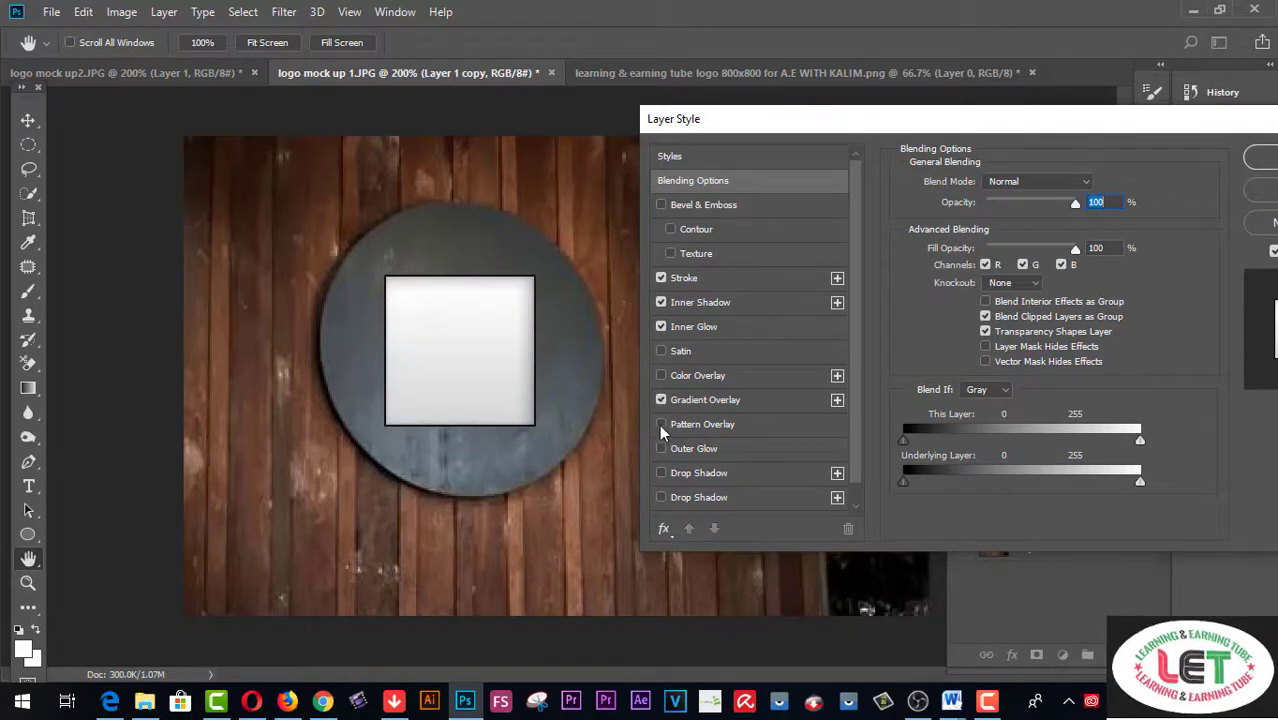
left_click(660, 398)
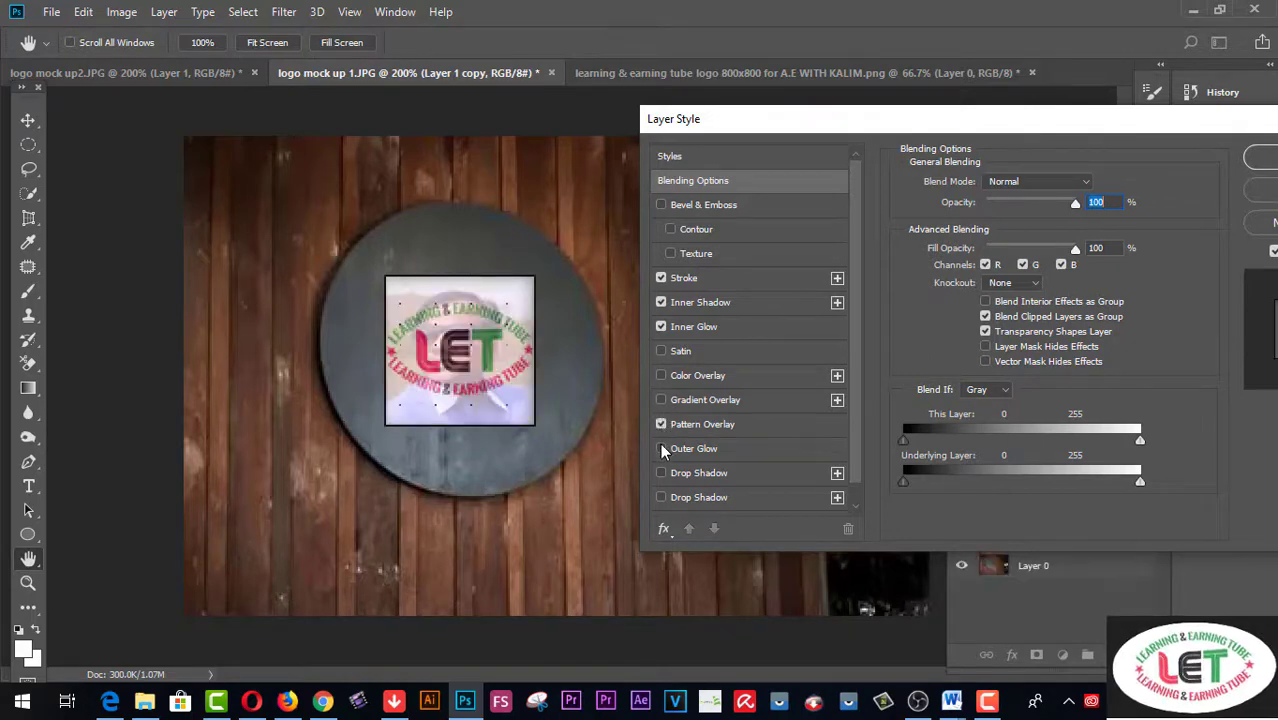
left_click(660, 448)
left_click(660, 473)
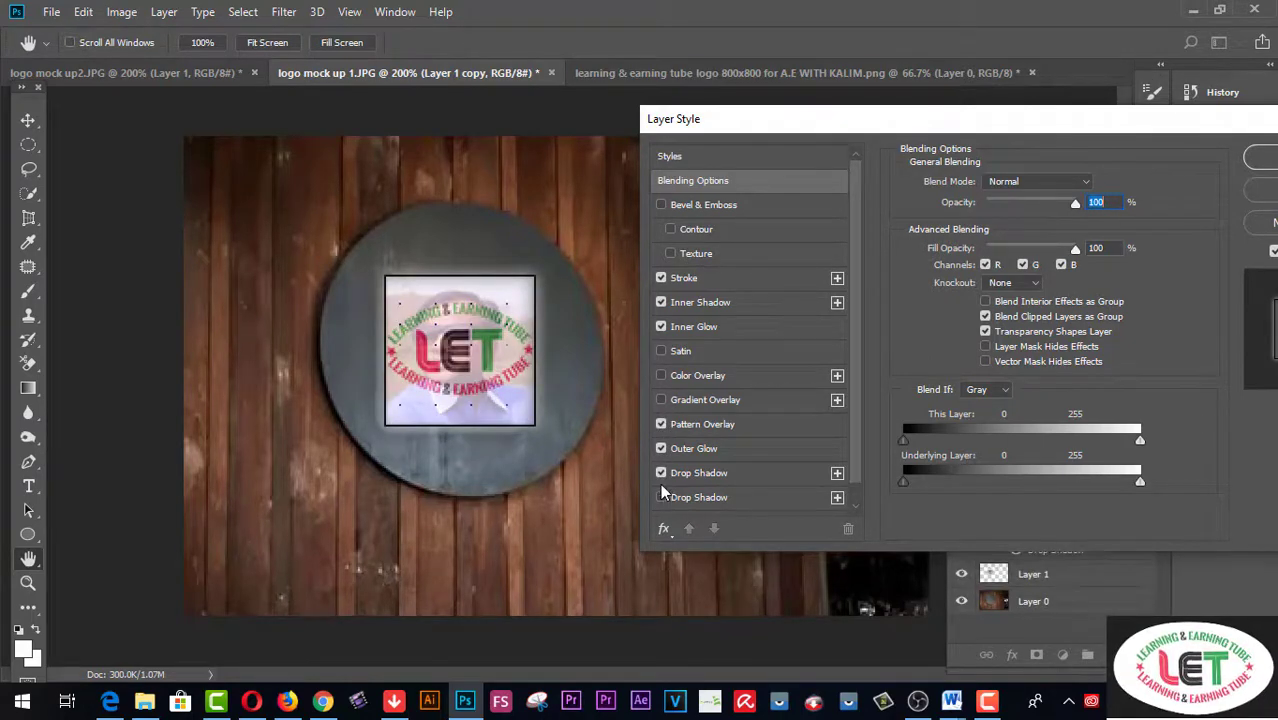
left_click(661, 497)
left_click(661, 497)
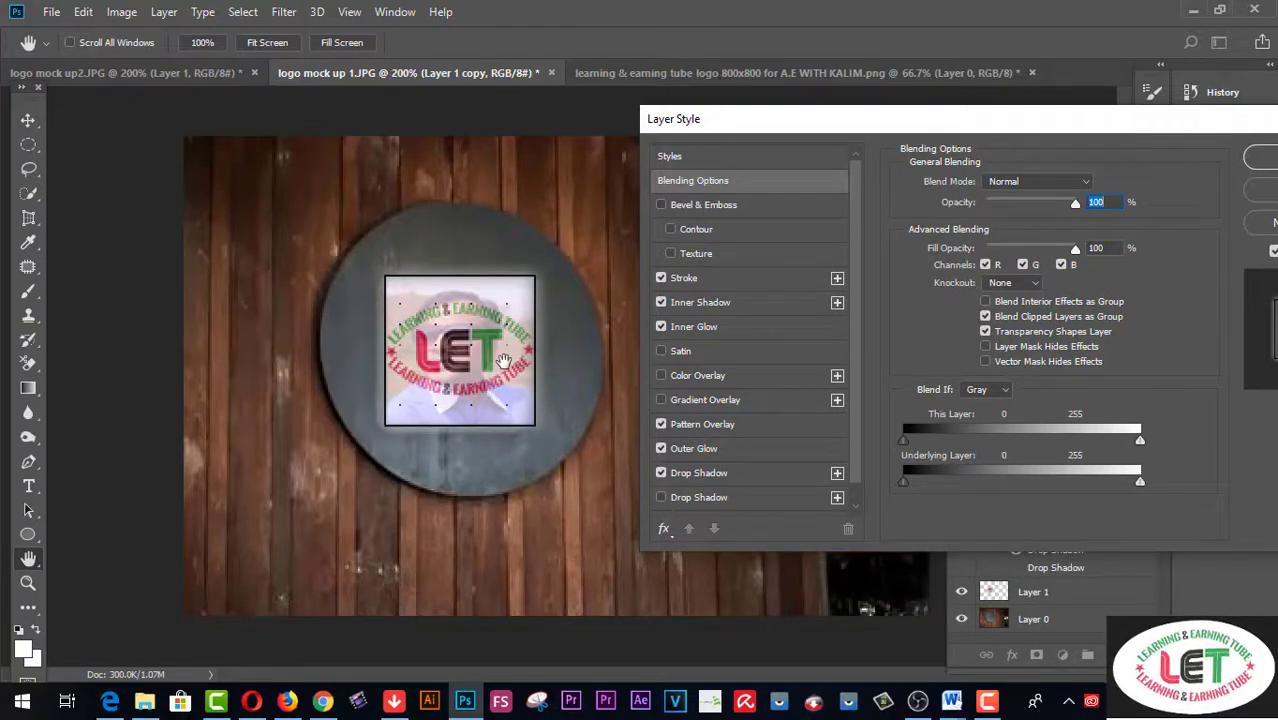
Step: Set the logo copy's blend mode to Multiply and apply the layer style
left_click(1088, 184)
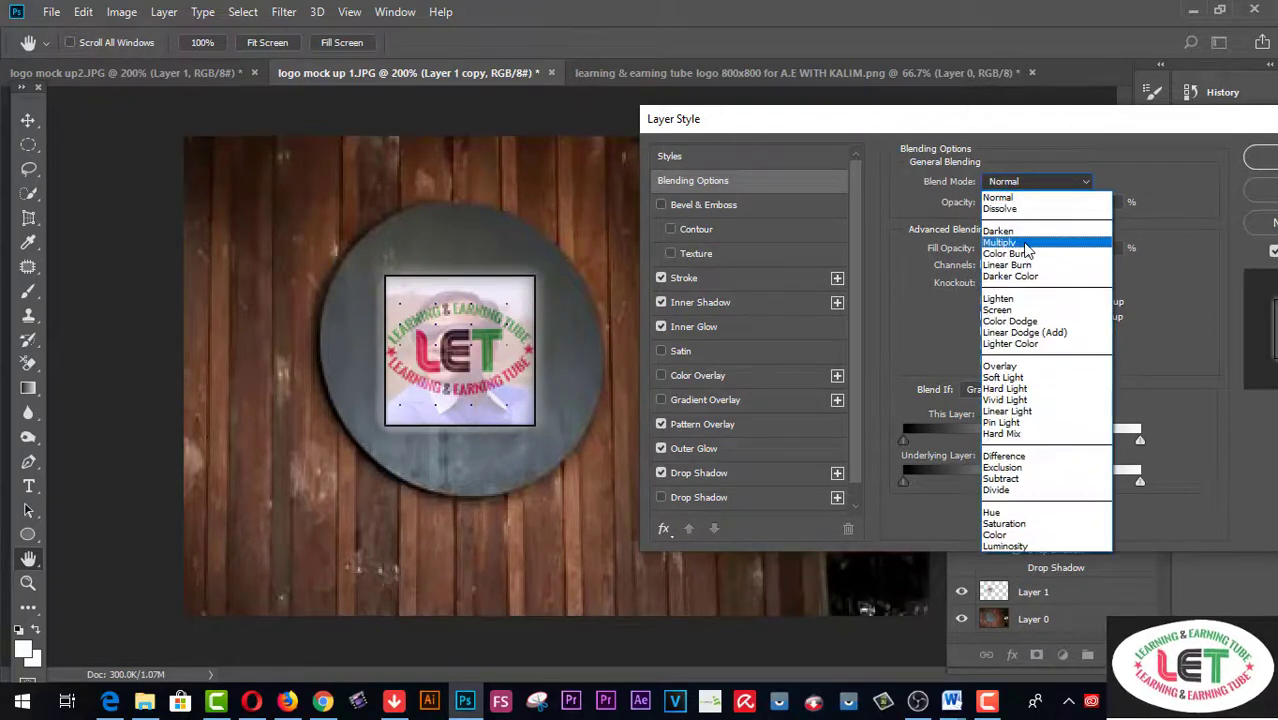
left_click(1023, 245)
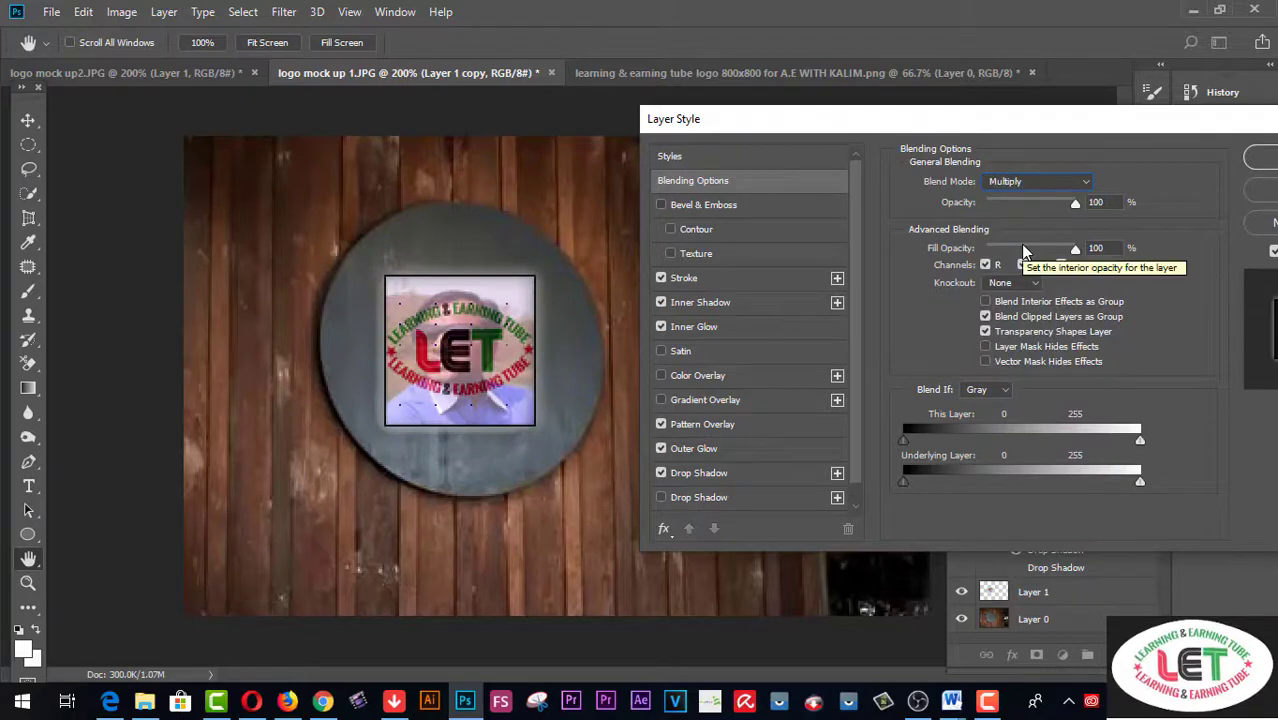
left_click(1086, 186)
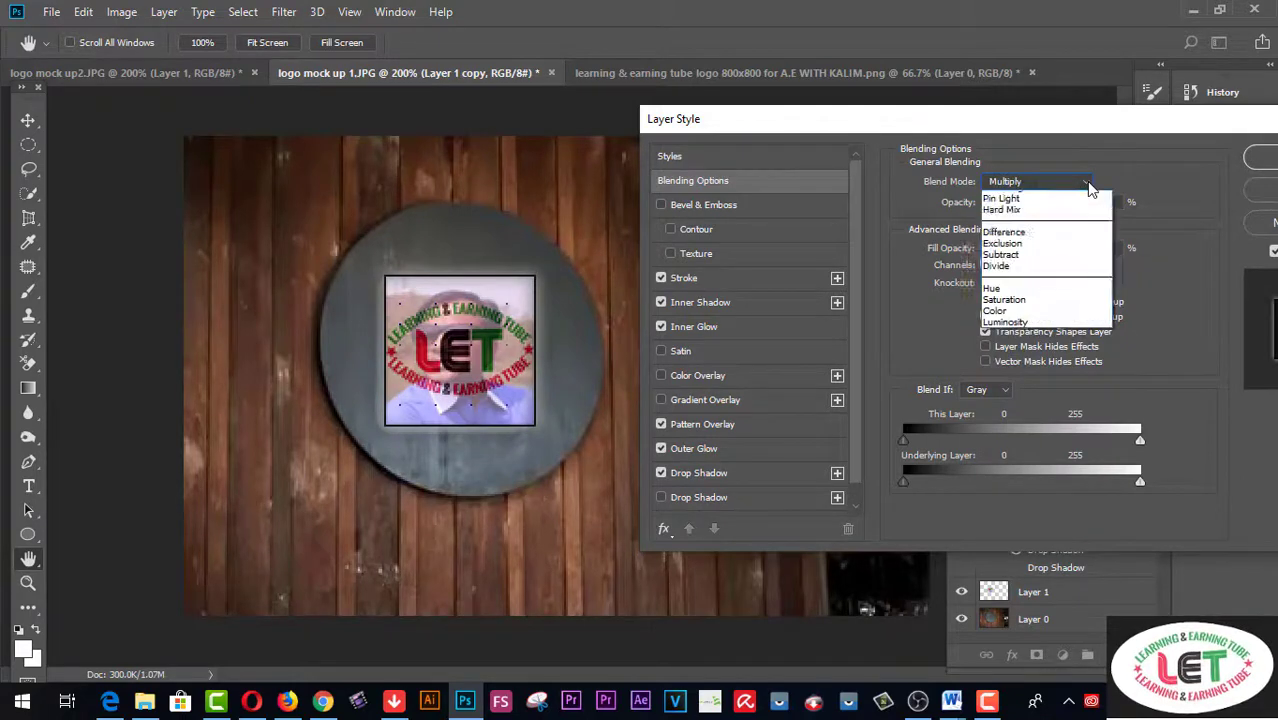
left_click(1021, 233)
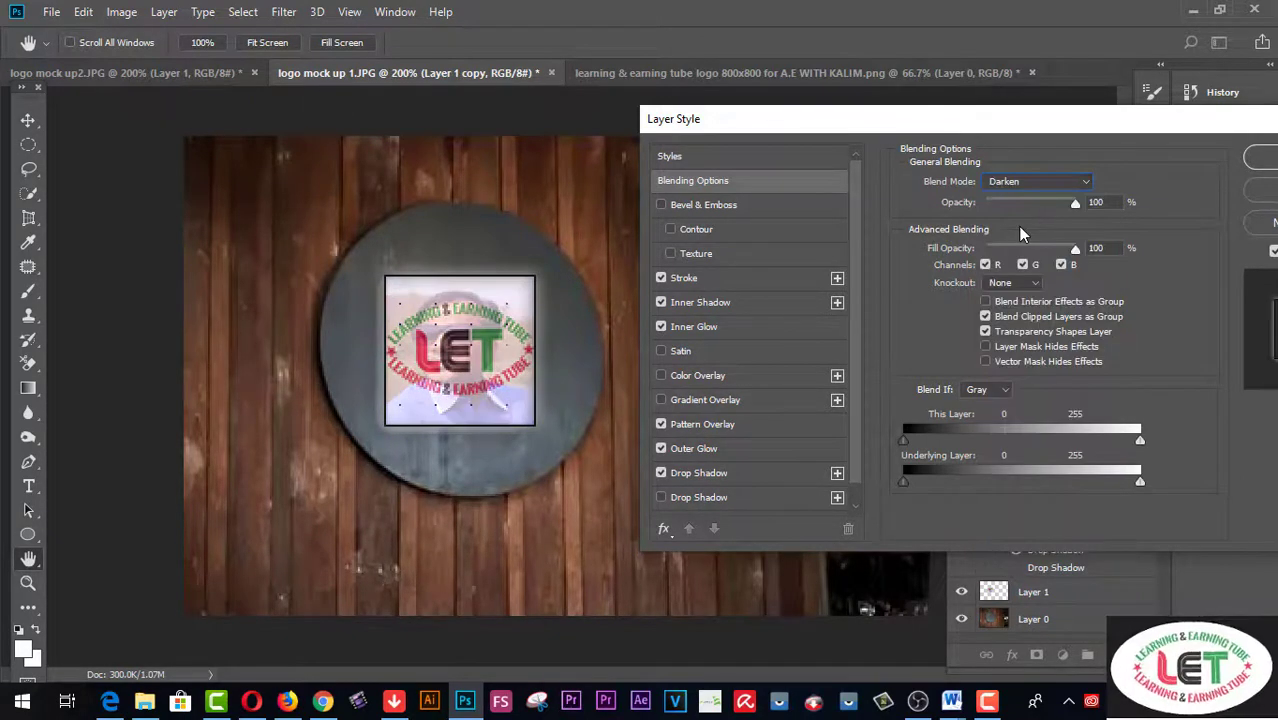
left_click(1080, 185)
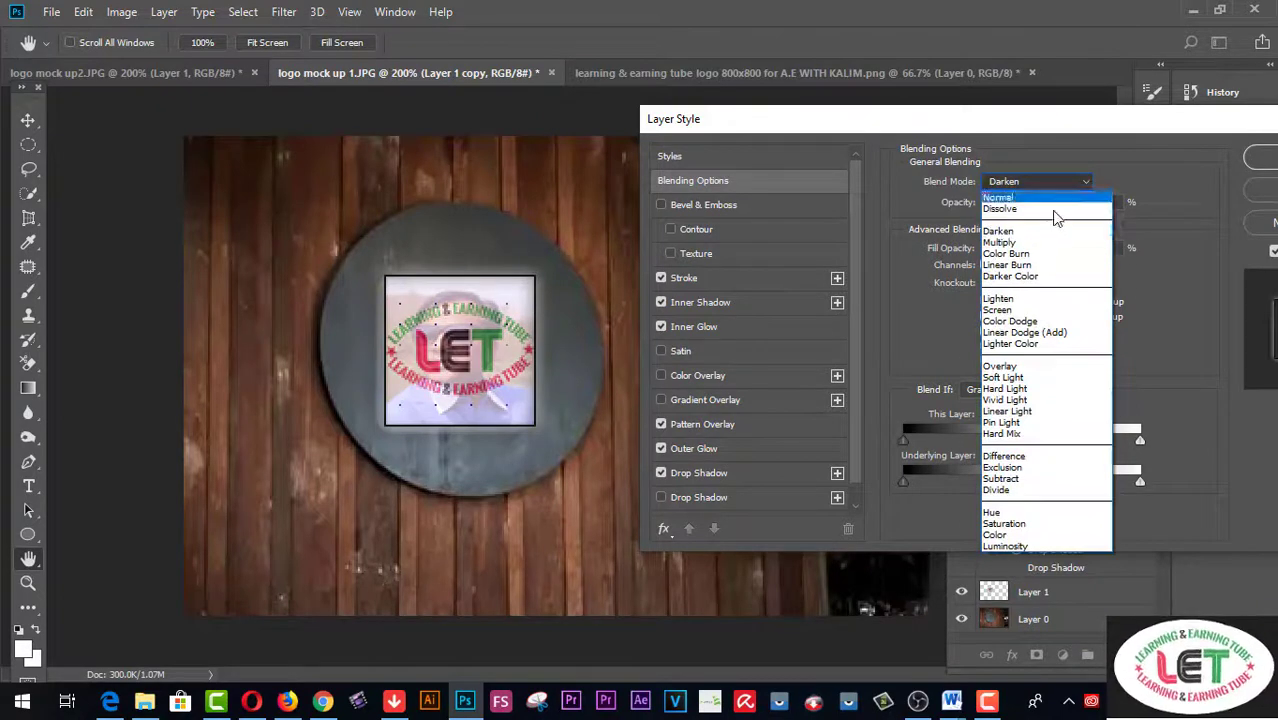
left_click(1029, 243)
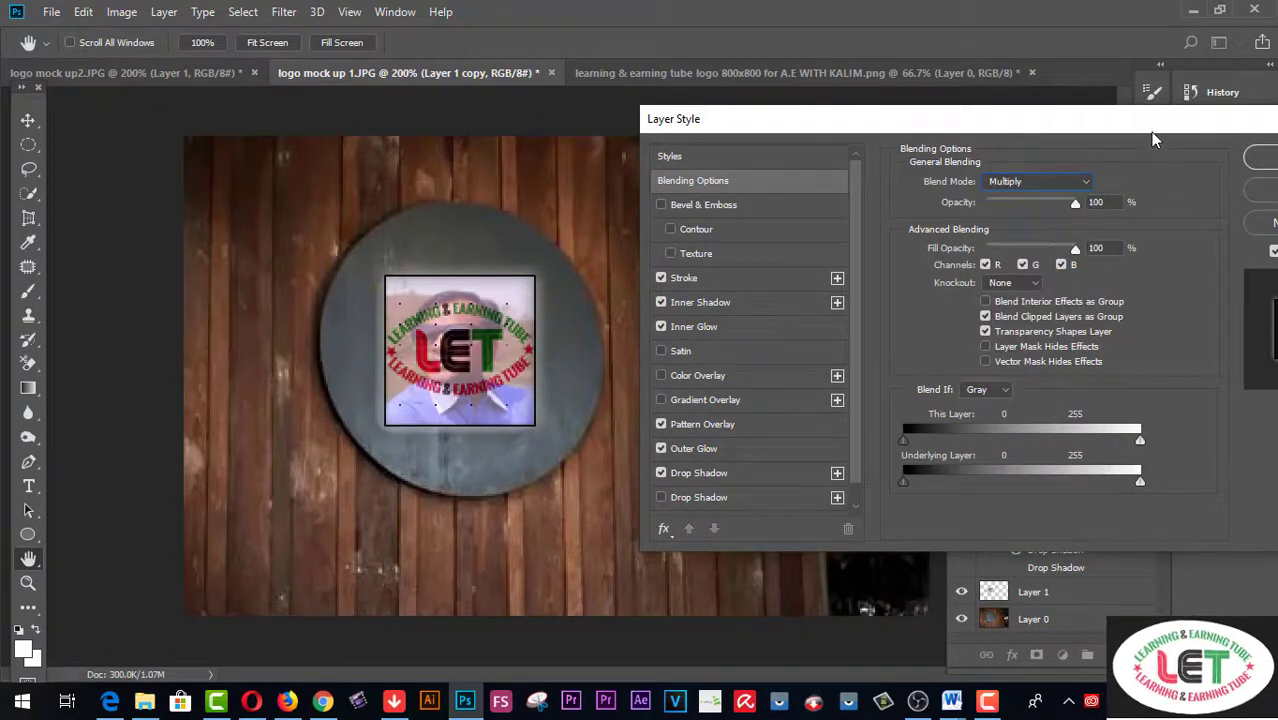
left_click_drag(1155, 131, 825, 177)
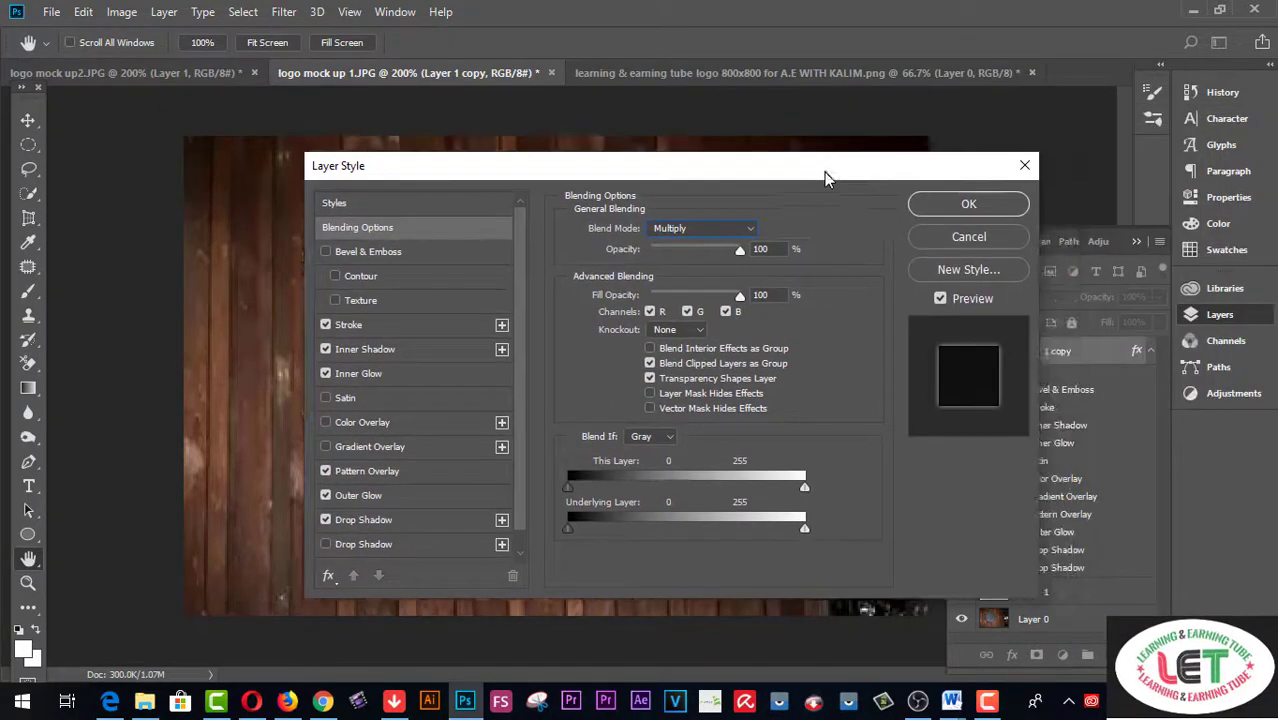
left_click(966, 200)
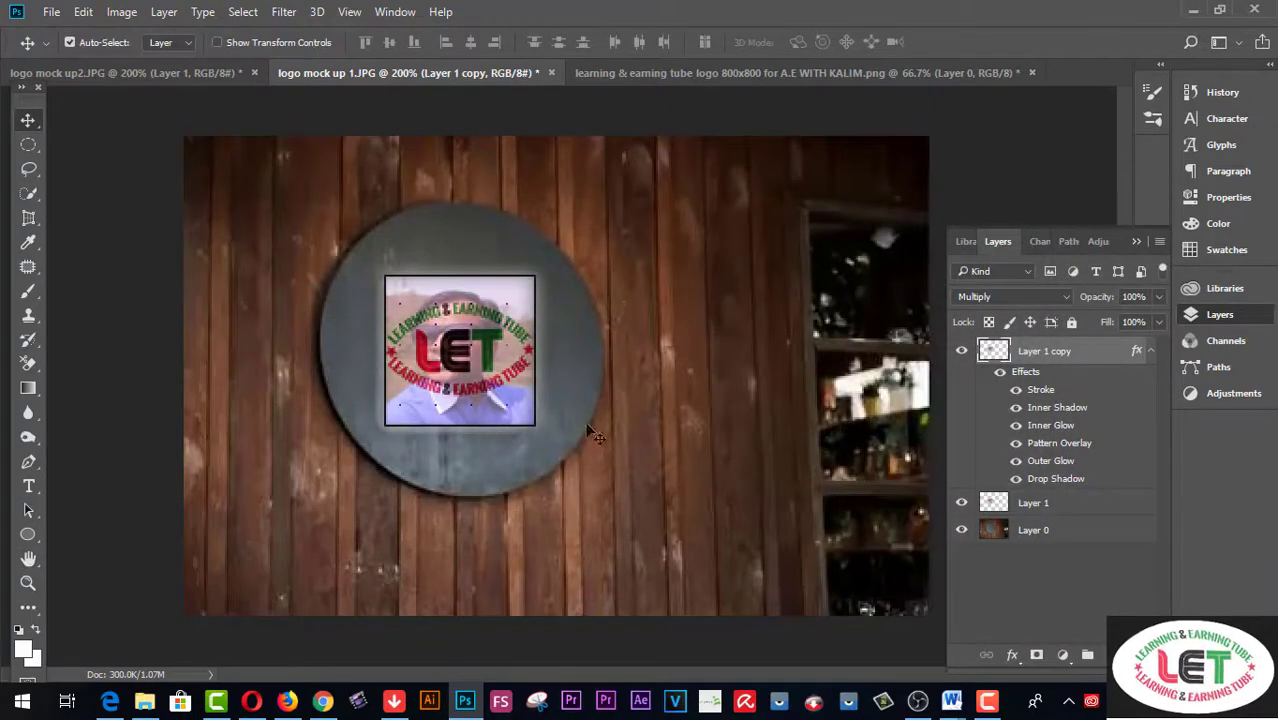
left_click_drag(508, 396, 507, 381)
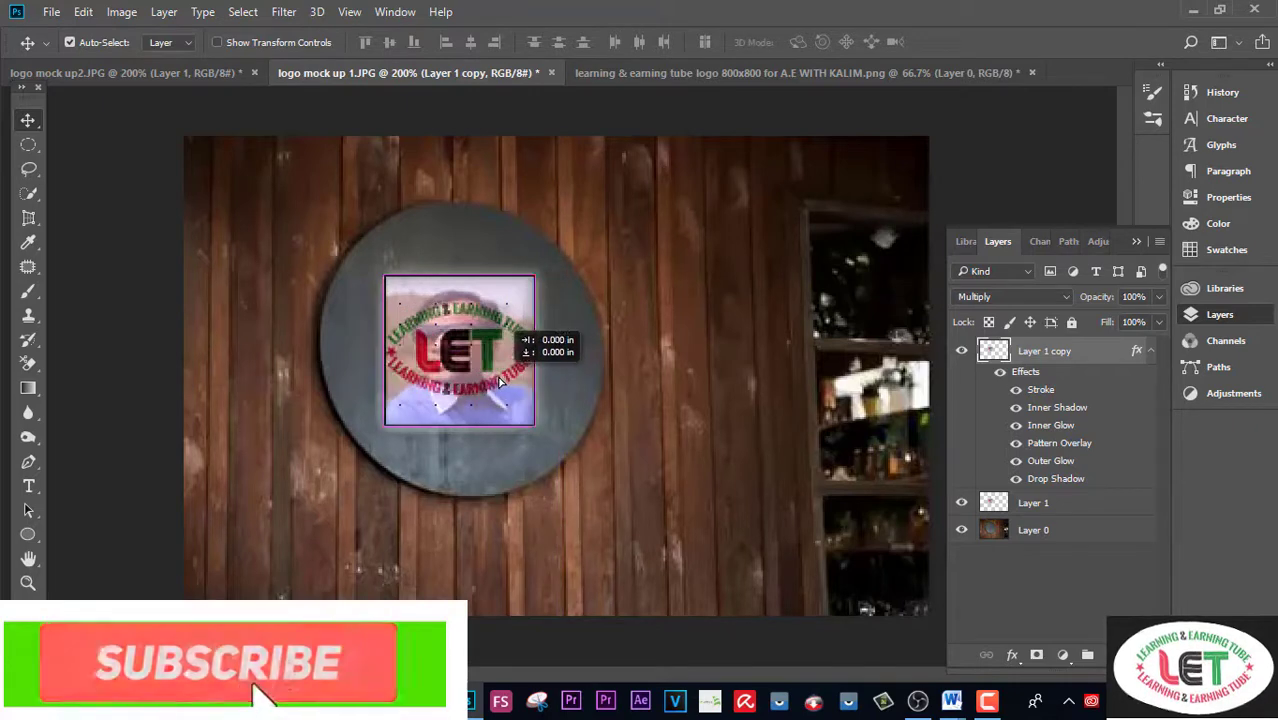
mouse_move(507, 381)
left_mouse_down()
mouse_move(476, 379)
mouse_move(502, 381)
left_mouse_up()
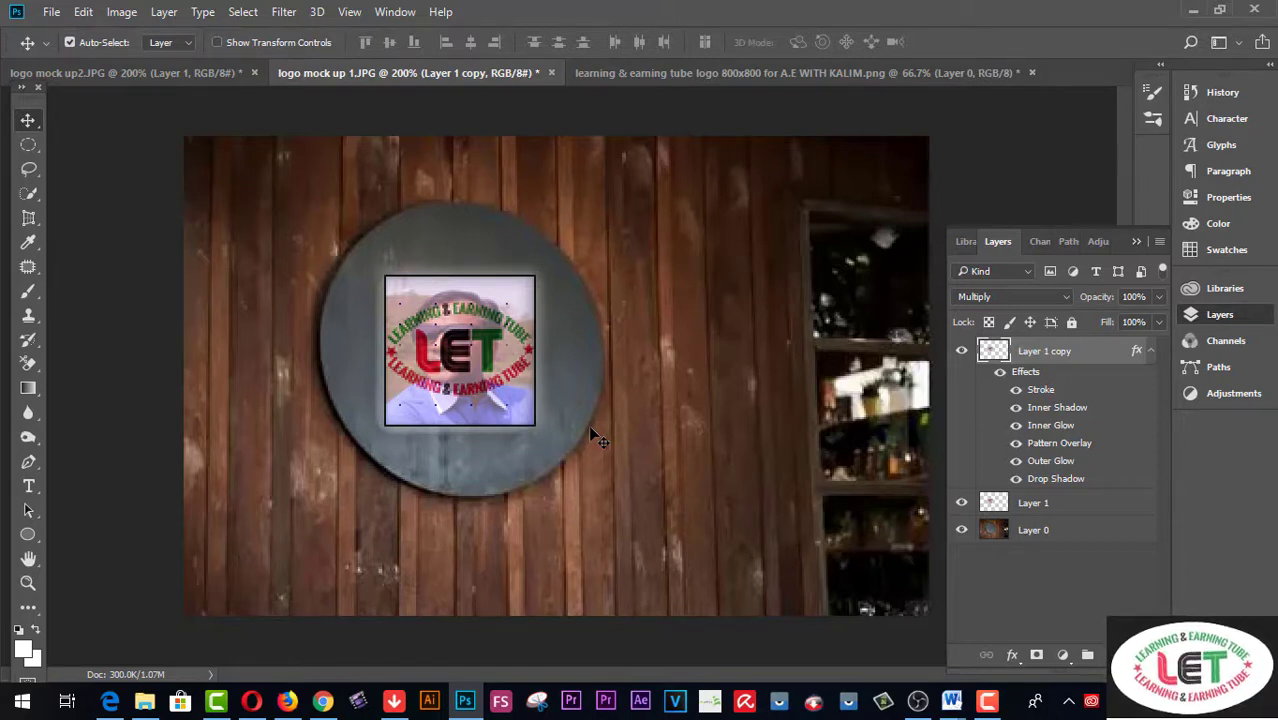
left_click(322, 701)
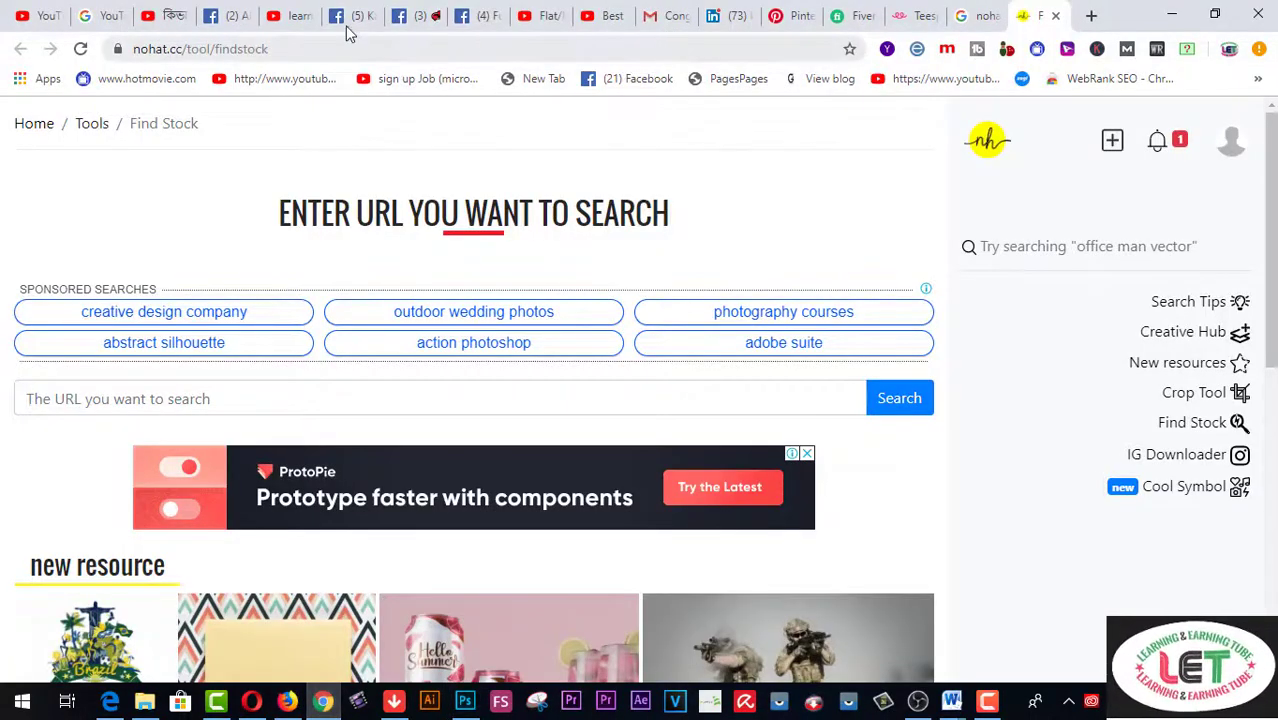
Step: Browse the learning & earning tube Videos tab down to uploads from six months ago
left_click(300, 18)
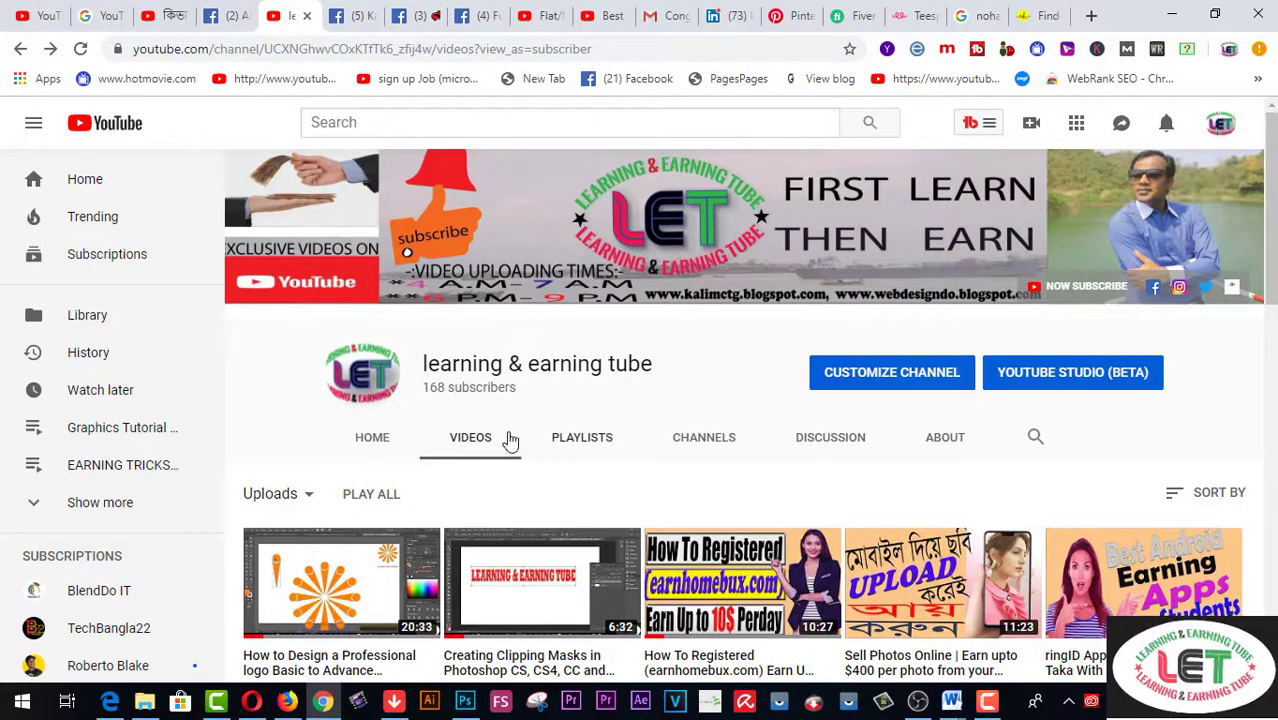
scroll(613, 465, "down", 3)
scroll(663, 455, "down", 2)
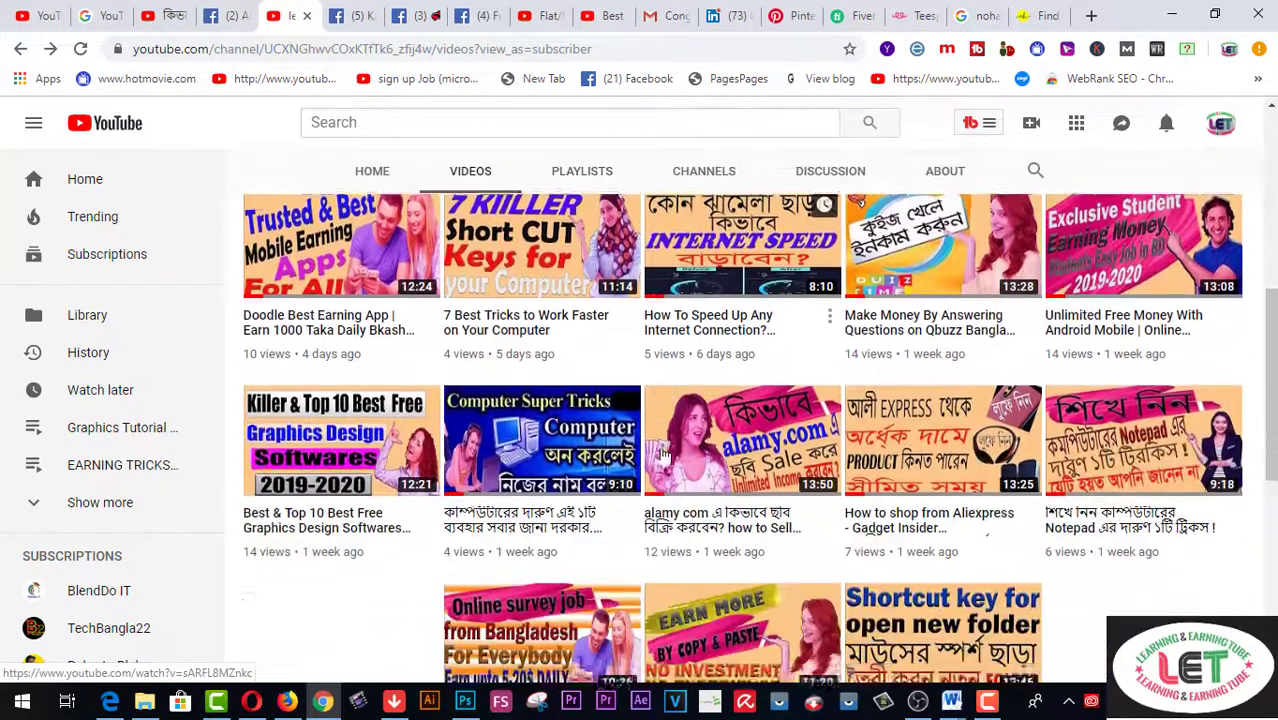
scroll(663, 455, "down", 1)
scroll(663, 455, "down", 2)
scroll(663, 455, "down", 2)
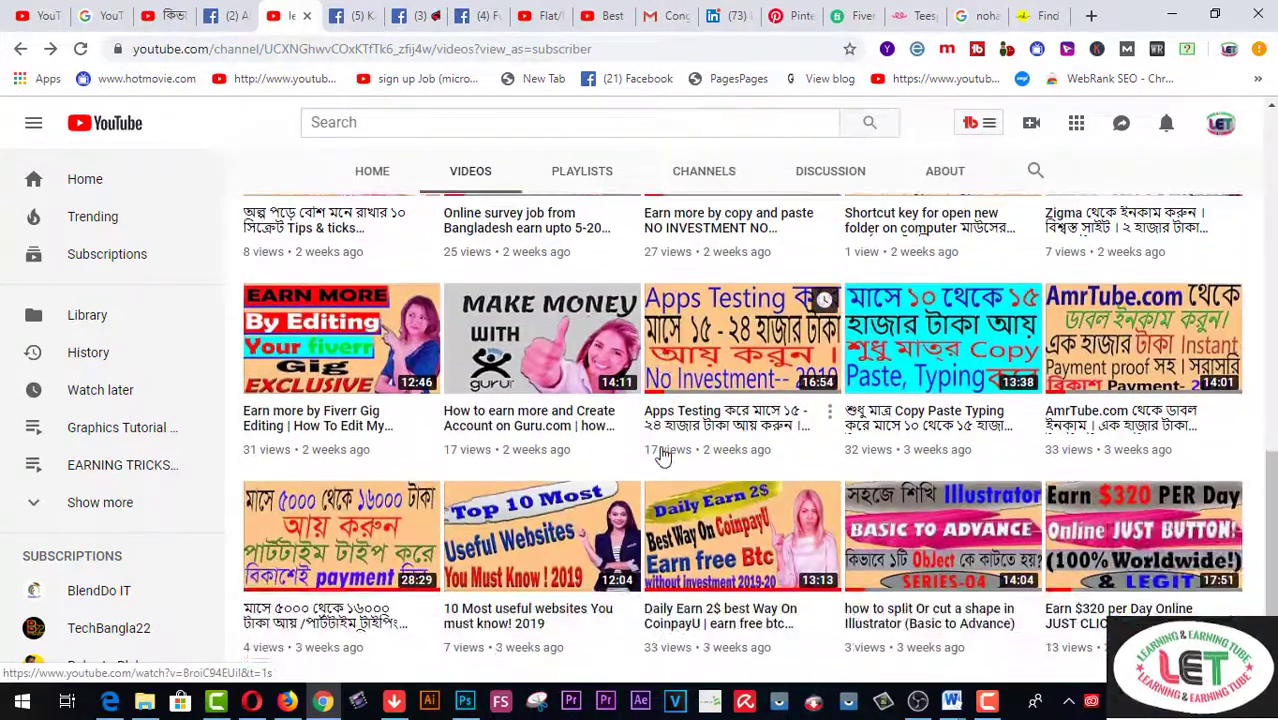
scroll(663, 455, "down", 1)
scroll(663, 455, "down", 1)
scroll(663, 455, "down", 2)
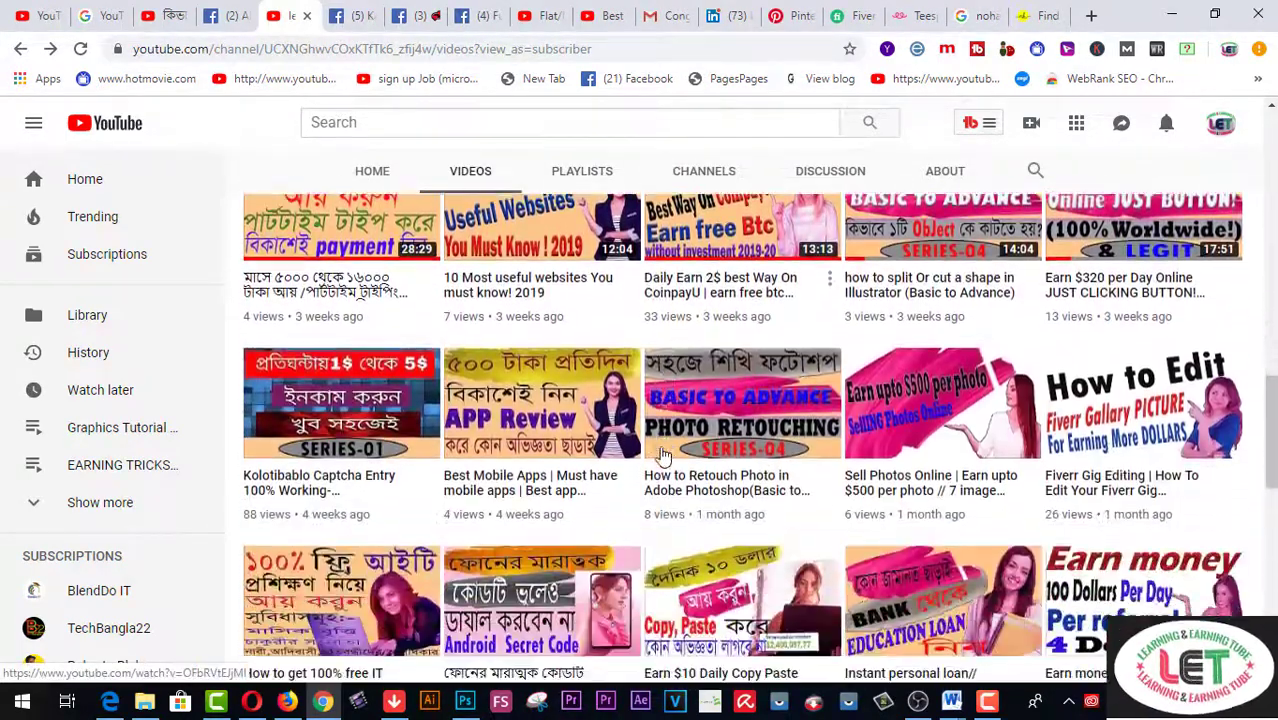
scroll(663, 455, "down", 2)
scroll(663, 455, "down", 2)
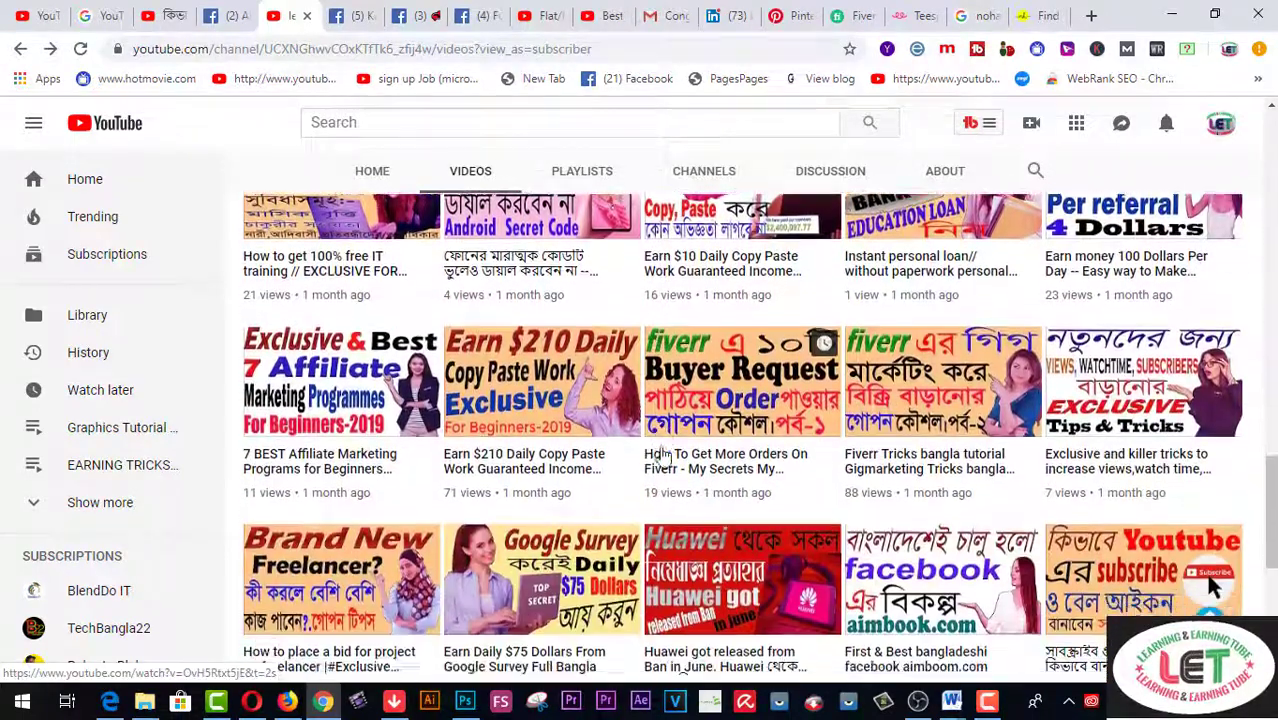
scroll(663, 455, "down", 1)
scroll(663, 455, "down", 2)
scroll(663, 455, "down", 2)
scroll(663, 455, "down", 1)
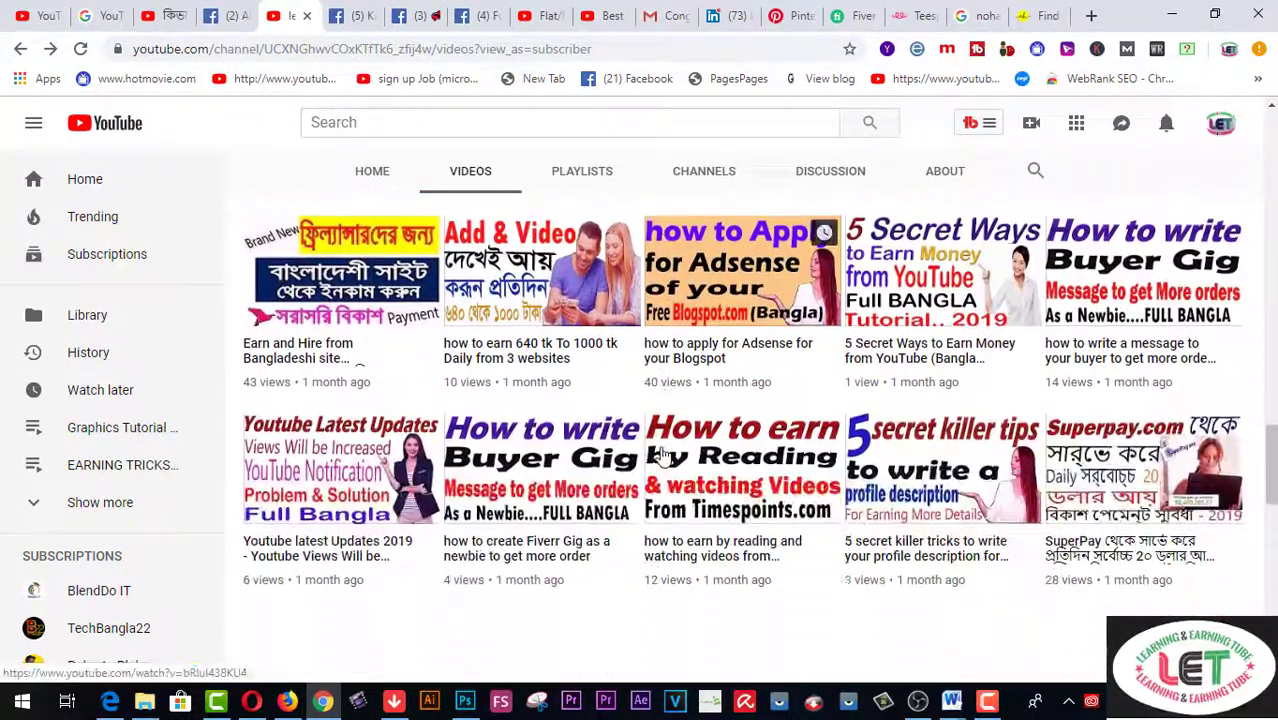
scroll(663, 455, "down", 1)
scroll(663, 455, "down", 1)
scroll(663, 455, "down", 2)
scroll(663, 455, "down", 2)
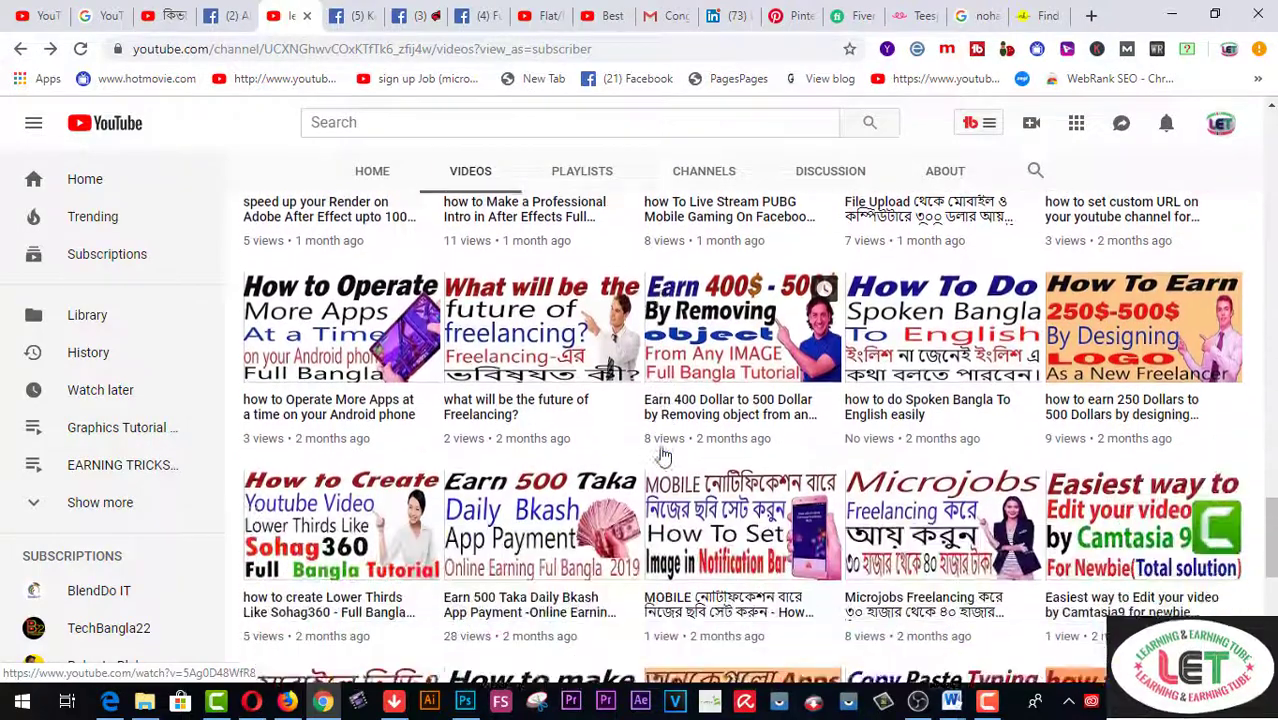
scroll(663, 455, "down", 2)
scroll(663, 455, "down", 1)
scroll(663, 455, "down", 2)
scroll(663, 455, "down", 1)
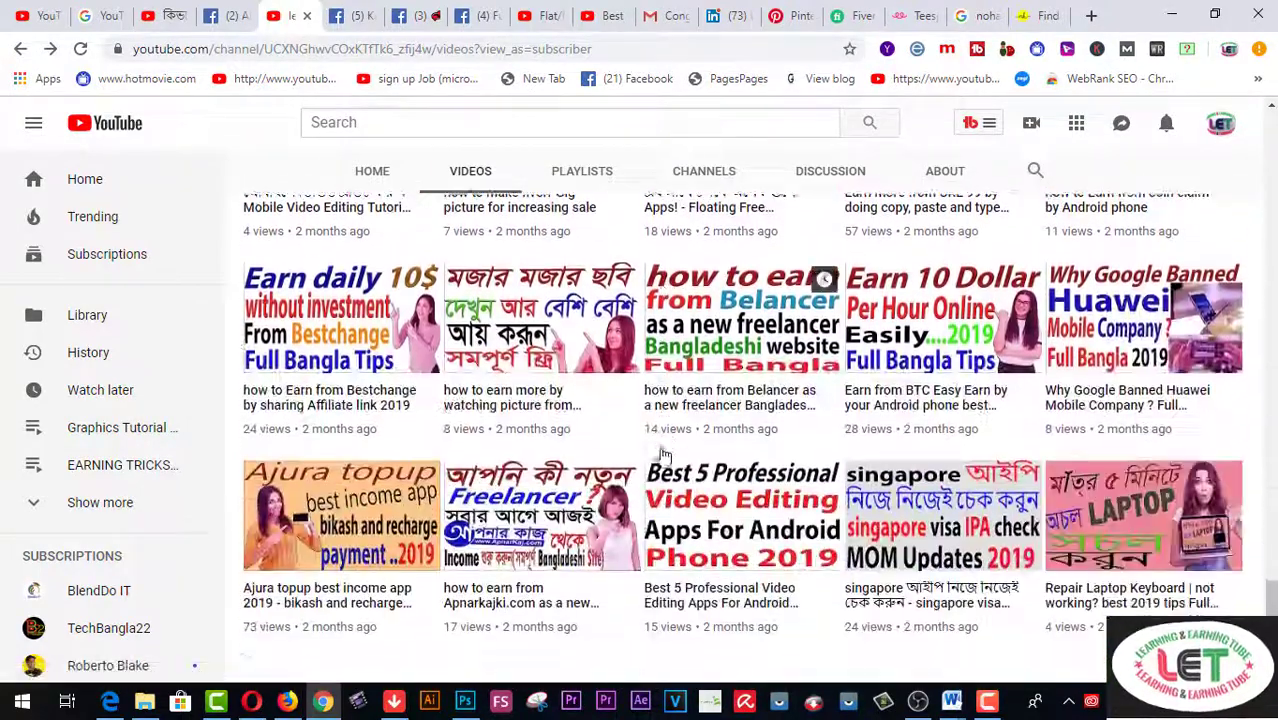
scroll(663, 455, "down", 1)
scroll(663, 455, "down", 2)
scroll(663, 455, "down", 2)
scroll(663, 455, "down", 1)
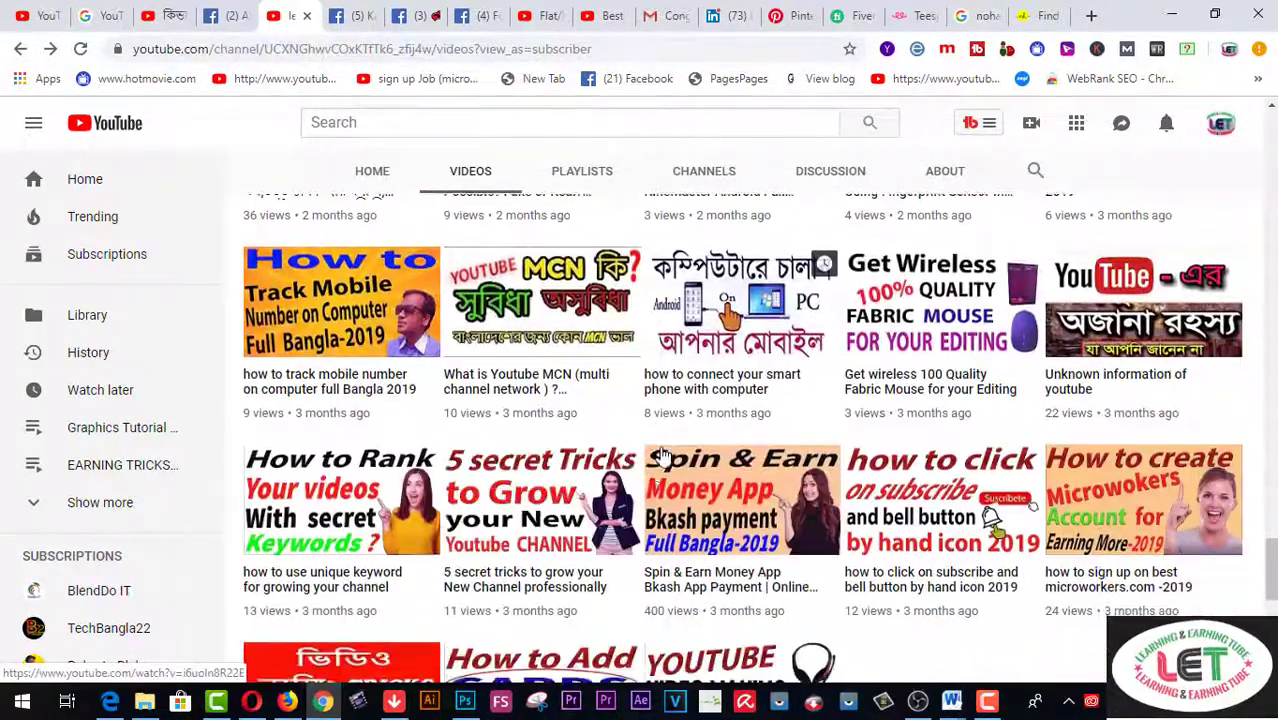
scroll(663, 455, "down", 2)
scroll(663, 455, "down", 1)
scroll(663, 455, "down", 1)
scroll(663, 455, "down", 2)
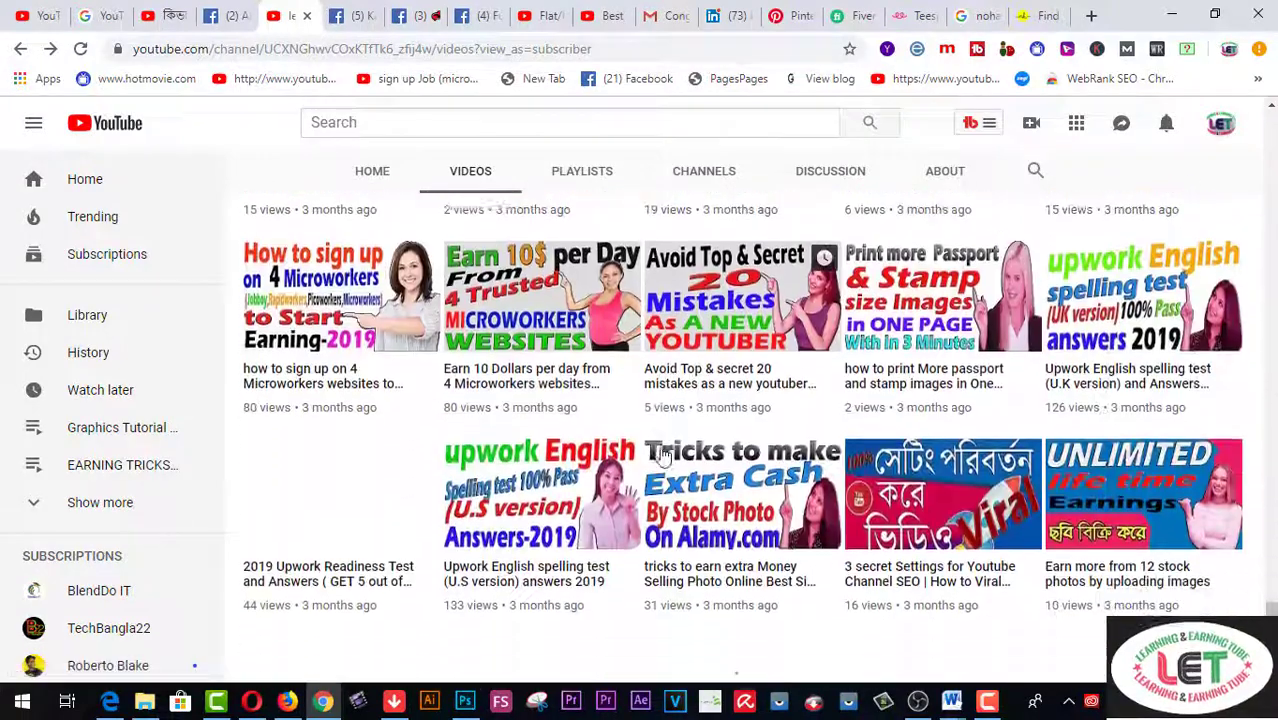
scroll(663, 455, "down", 2)
scroll(663, 455, "down", 1)
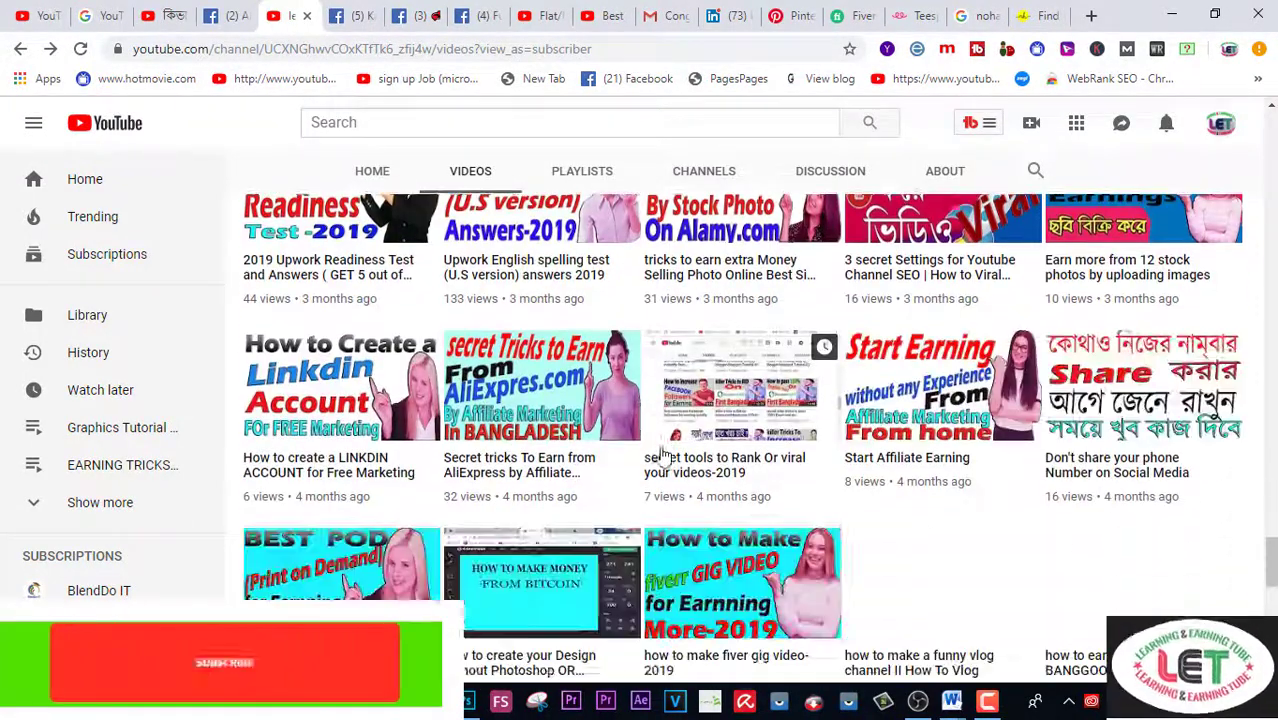
scroll(663, 455, "down", 2)
scroll(663, 455, "down", 2)
scroll(663, 455, "down", 1)
scroll(663, 455, "down", 1)
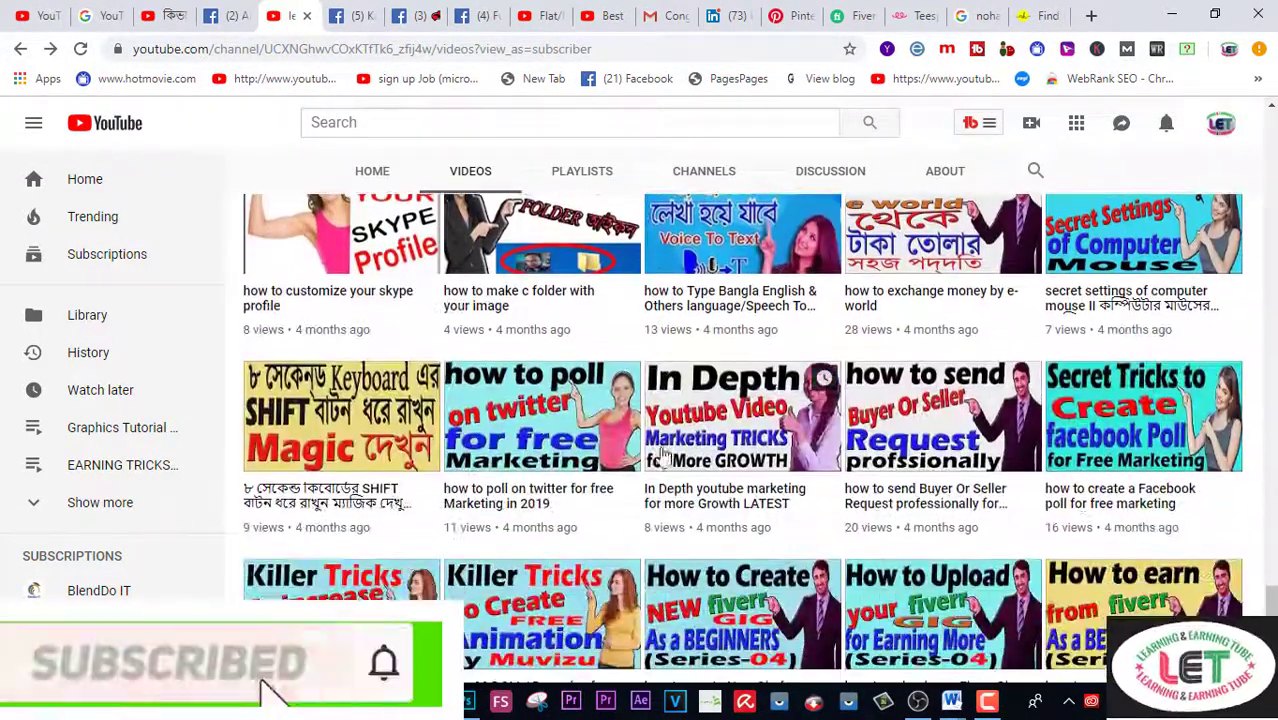
scroll(663, 455, "down", 2)
scroll(663, 455, "down", 1)
scroll(663, 455, "down", 1)
scroll(663, 455, "down", 2)
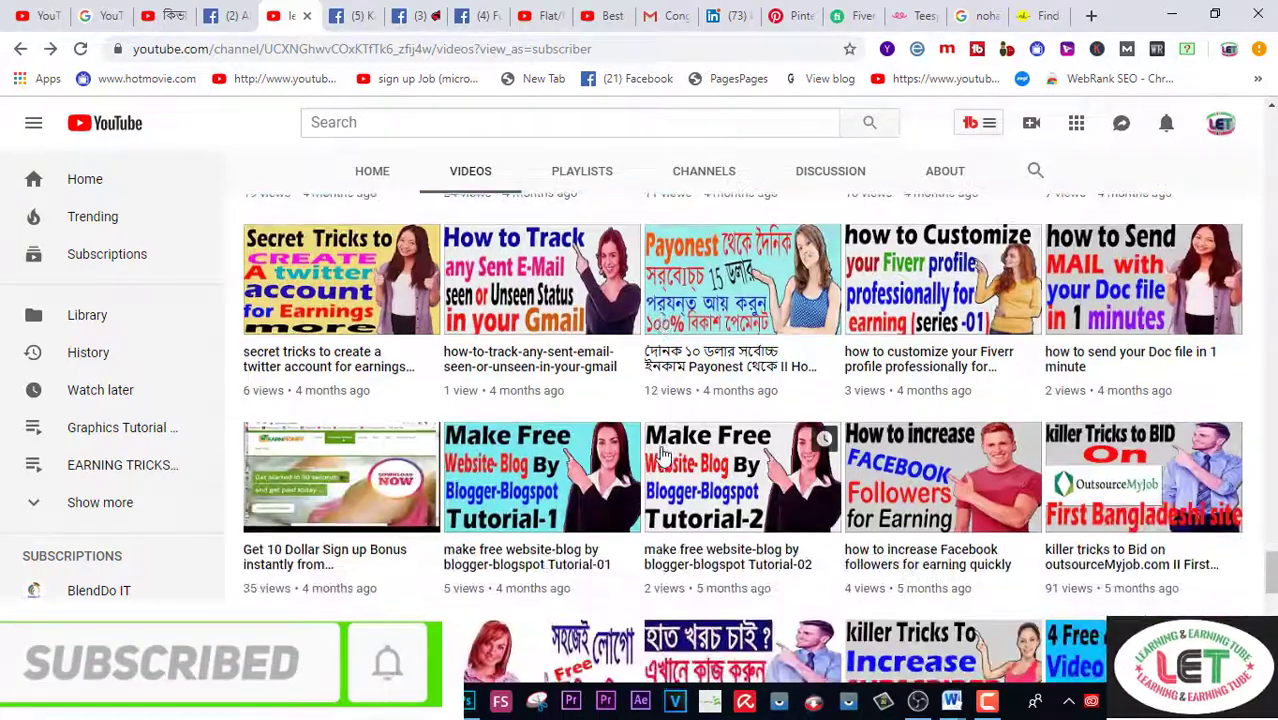
scroll(663, 455, "down", 2)
scroll(663, 455, "down", 2)
scroll(663, 455, "down", 2)
scroll(663, 455, "down", 3)
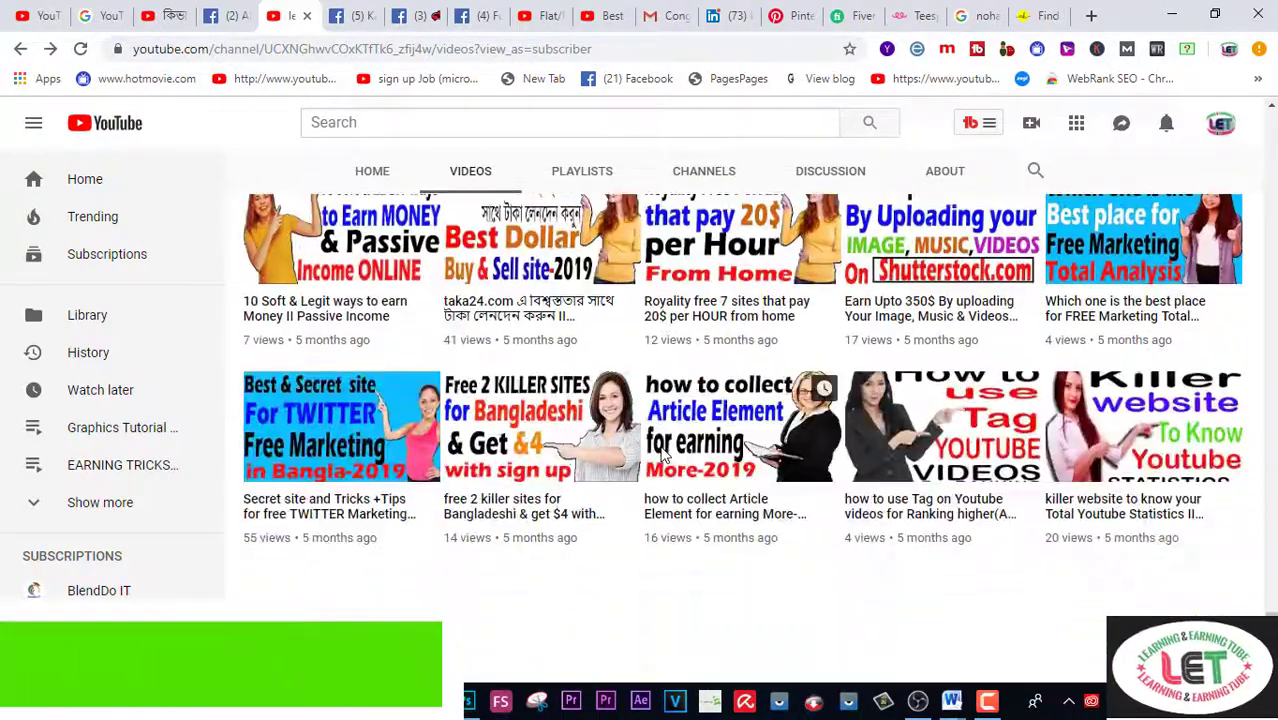
scroll(663, 455, "down", 1)
scroll(663, 455, "down", 1)
scroll(663, 455, "down", 3)
scroll(663, 455, "down", 2)
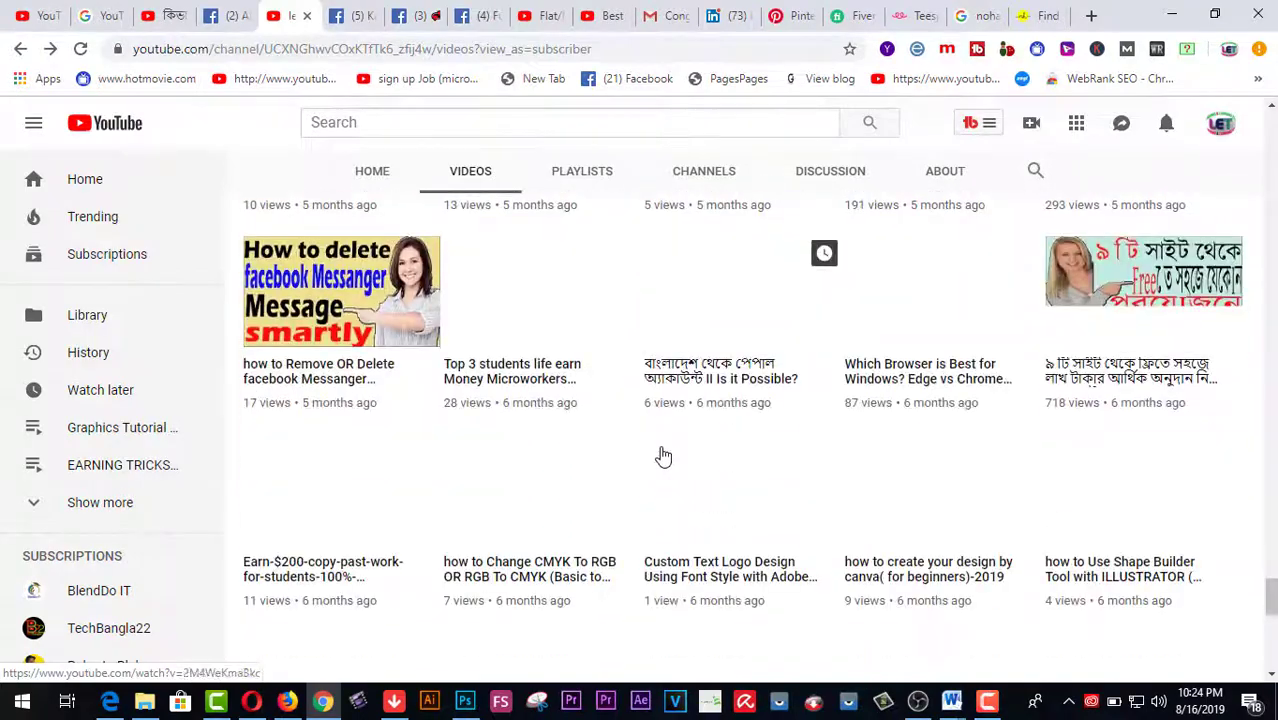
scroll(663, 455, "down", 2)
scroll(663, 455, "down", 2)
scroll(663, 455, "down", 2)
scroll(663, 455, "down", 1)
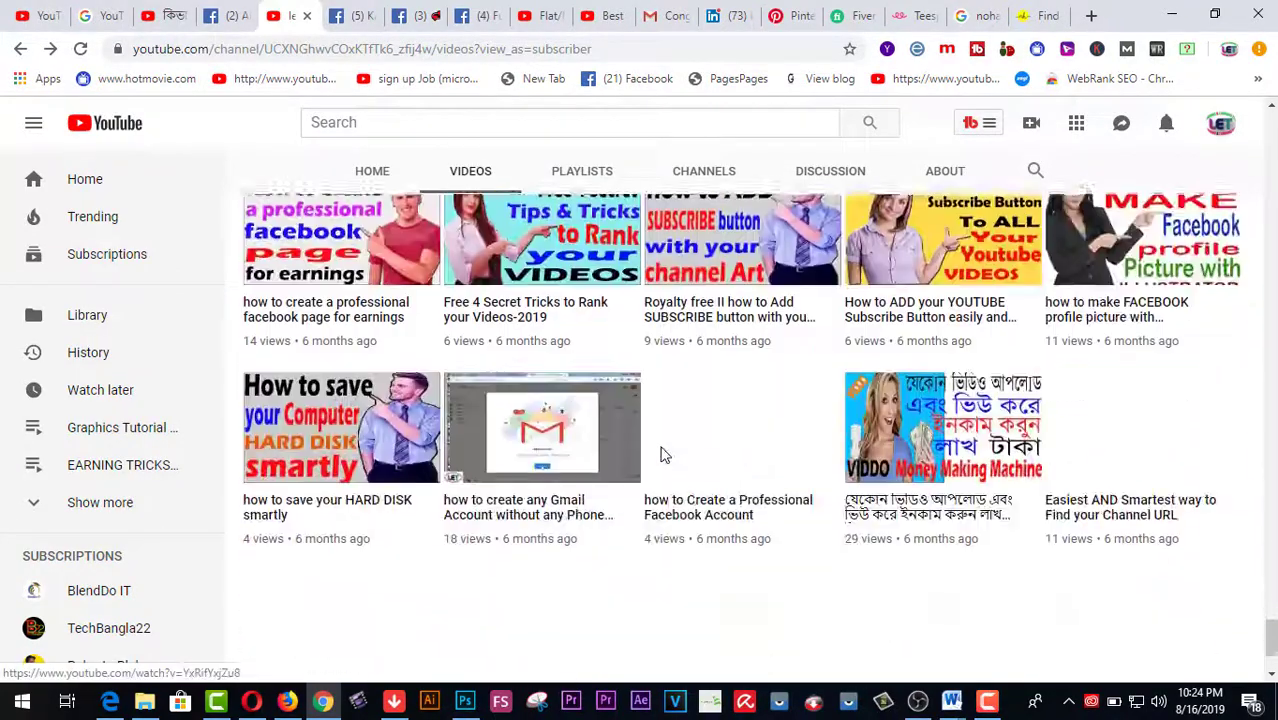
scroll(663, 455, "down", 2)
scroll(663, 455, "down", 3)
scroll(663, 455, "down", 2)
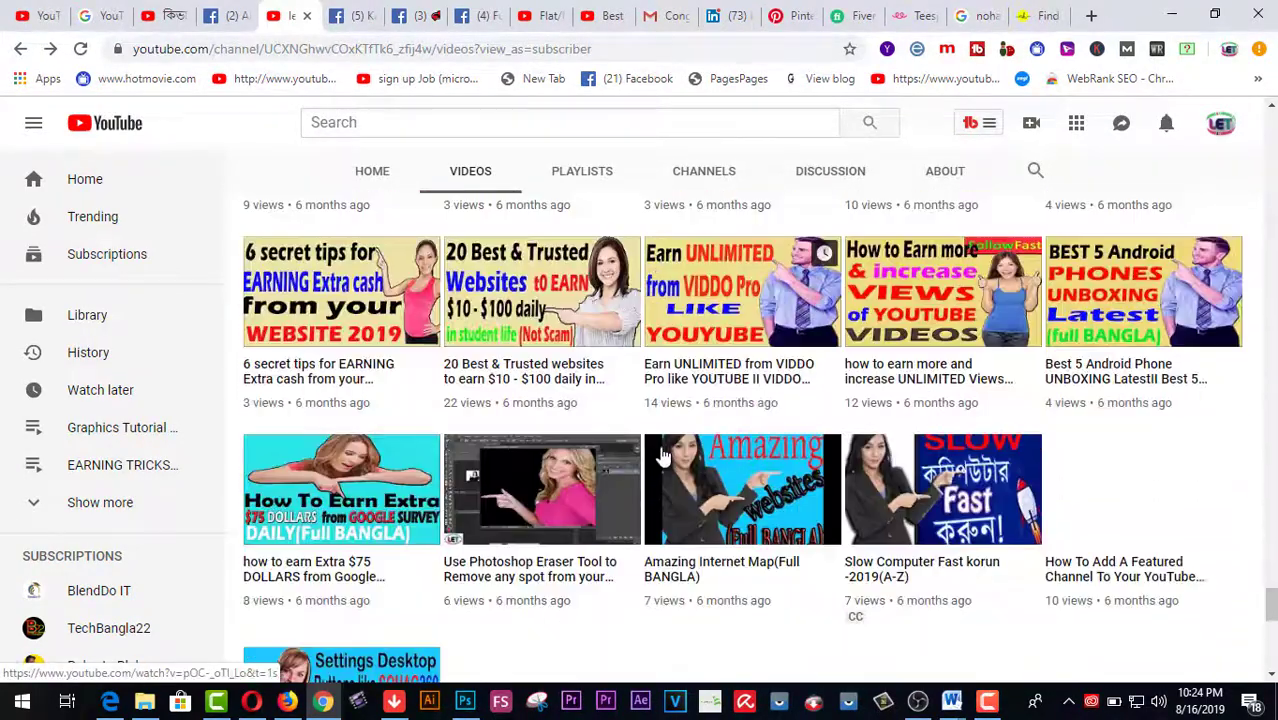